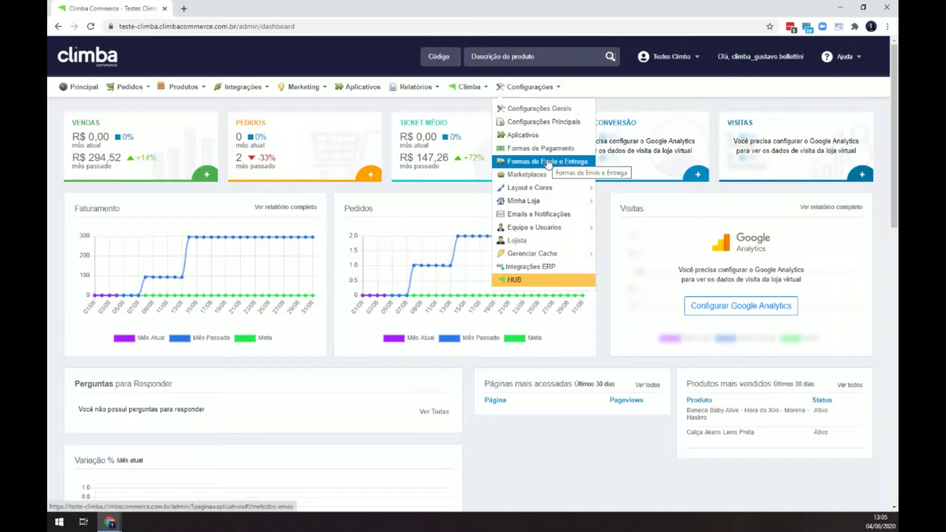
Open the shipping and delivery methods page and configure the Frete Personalizado method.
click(549, 164)
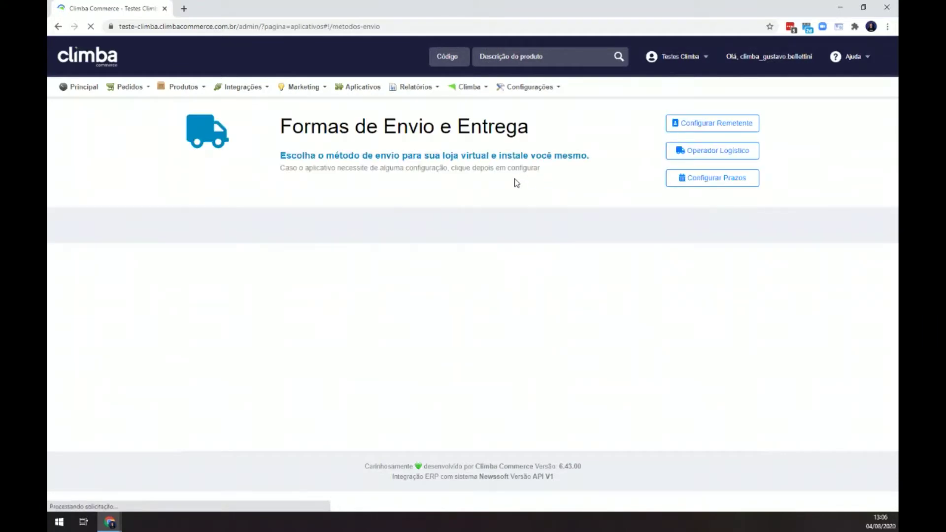
scroll(226, 184, down, 3)
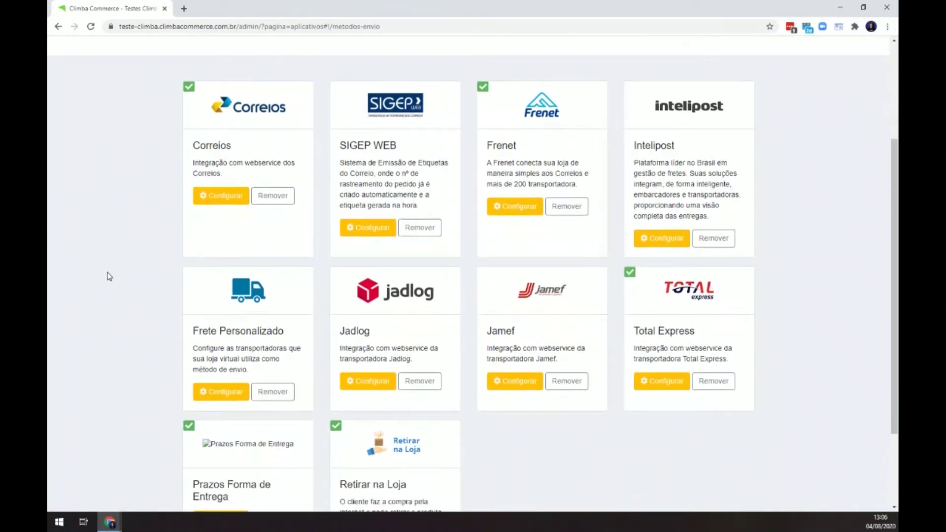
click(216, 395)
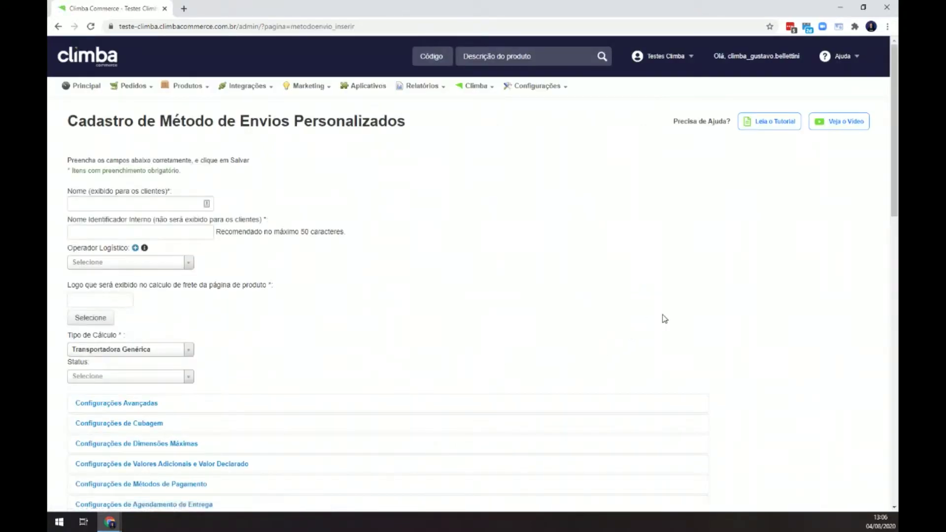
Enter Motoboy as the shipping method's customer-facing name and copy that text.
scroll(663, 318, down, 1)
scroll(665, 319, down, 1)
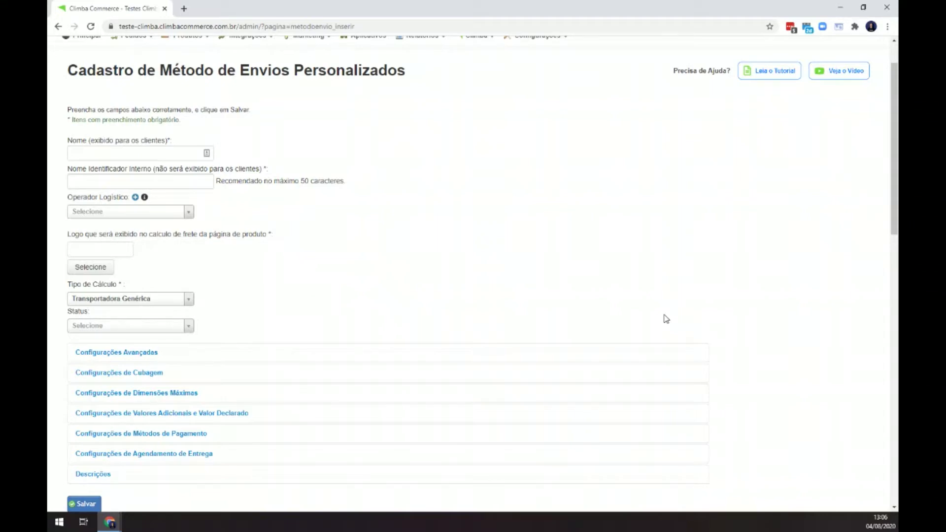
click(155, 154)
text(Motoboy)
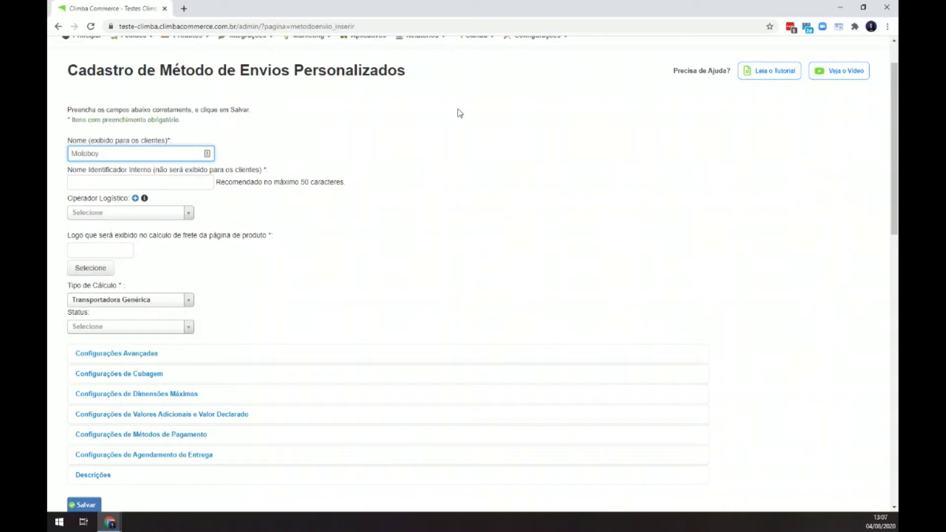
key(ctrl+a)
key(ctrl+c)
Try "Frete Fixo - Cidades Participantes" as the customer-facing name, and restore it to Motoboy.
key(BackSpace)
text(Frete Fixo - Cidades Participantes)
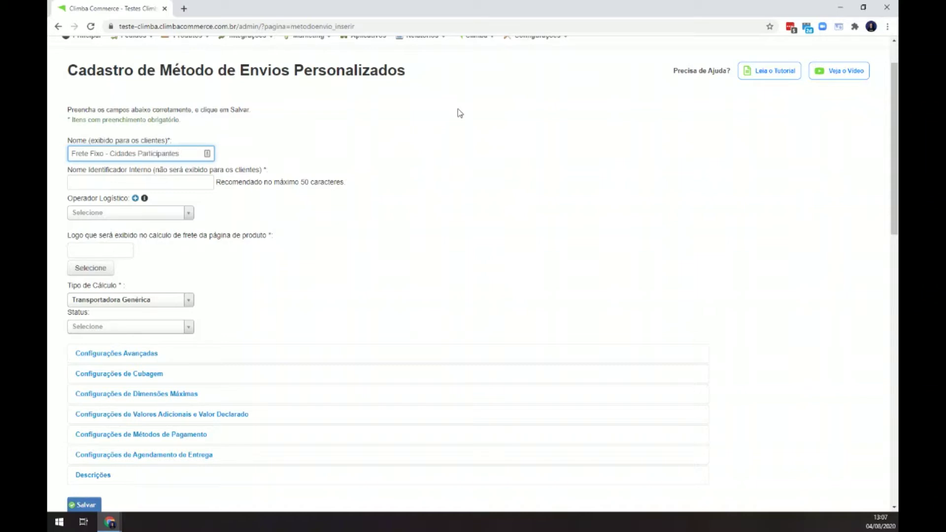
key(ctrl+a)
text(Motoboy)
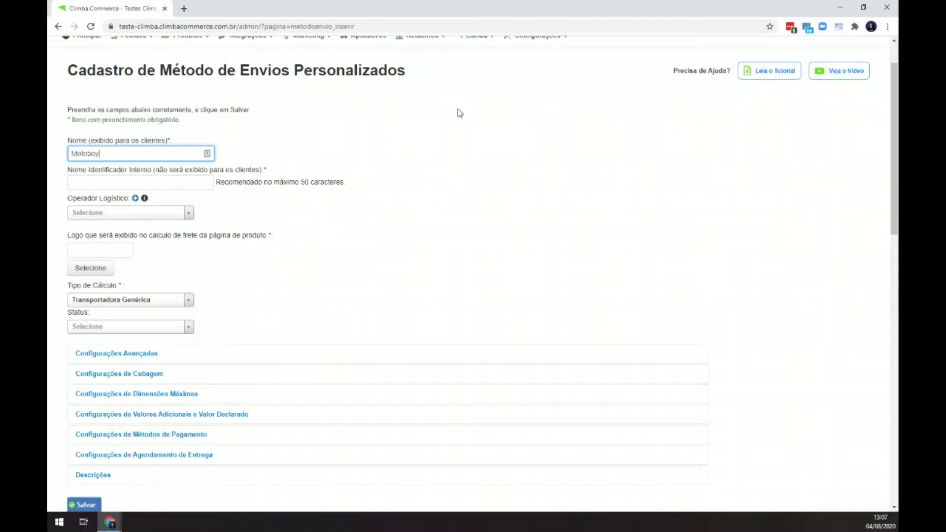
Fill in the internal identifier name with Motoboy, the same text as the customer-facing name.
key(ctrl+a)
click(480, 123)
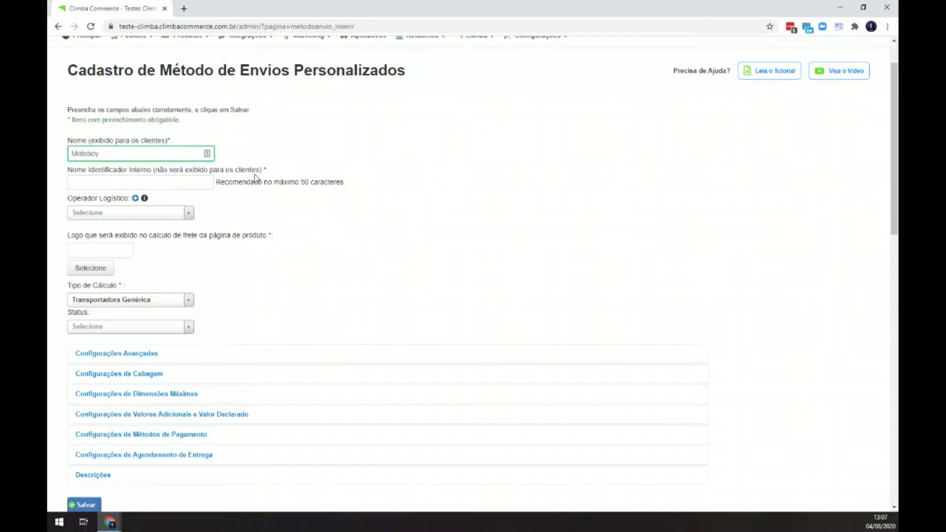
click(200, 187)
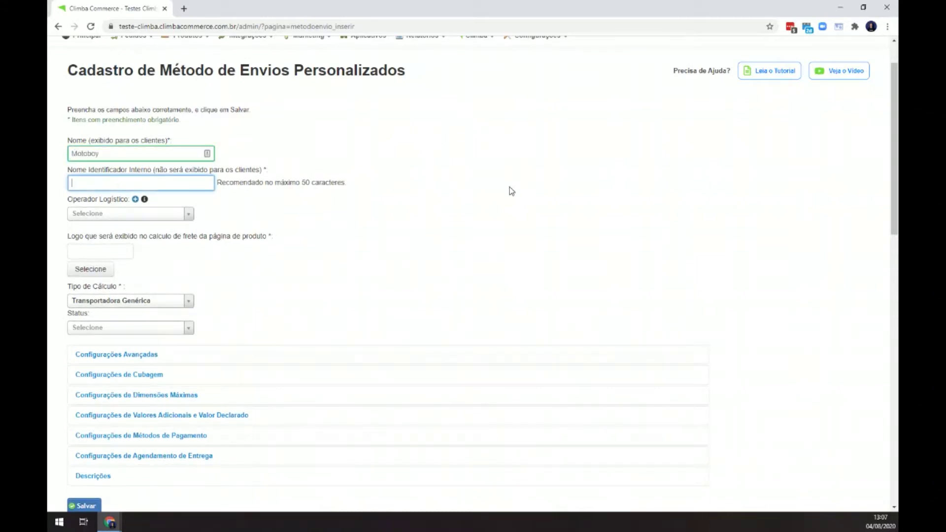
key(ctrl+v)
Examine the available logistics operators for the shipping method and close the list without choosing one.
scroll(509, 203, down, 1)
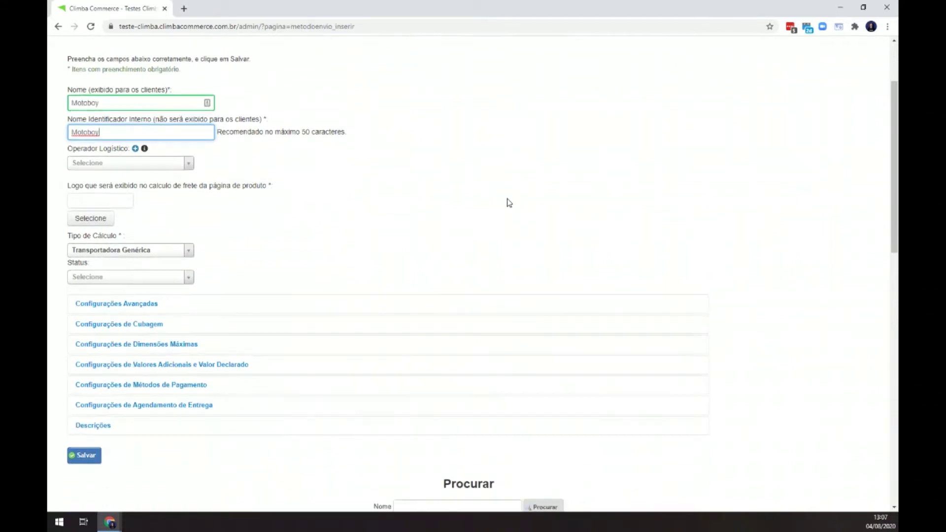
click(150, 164)
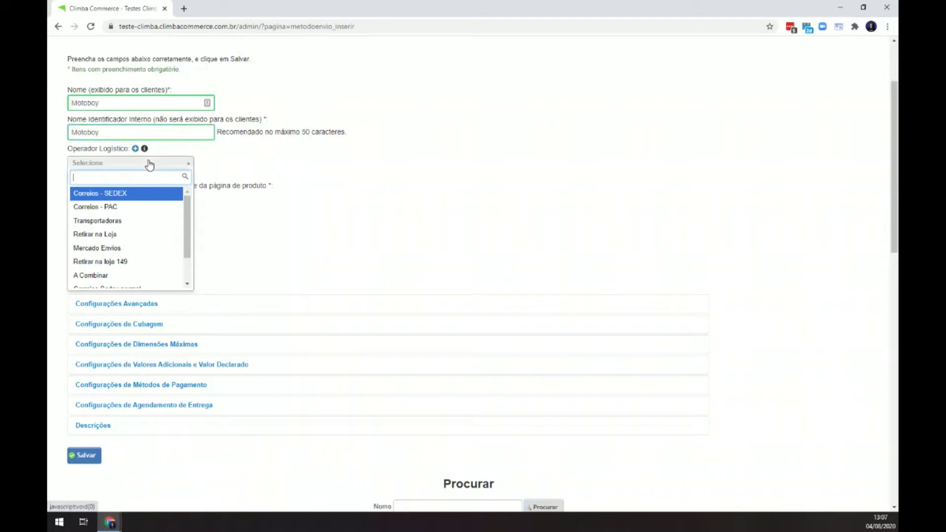
scroll(152, 207, down, 2)
scroll(157, 217, up, 2)
click(139, 162)
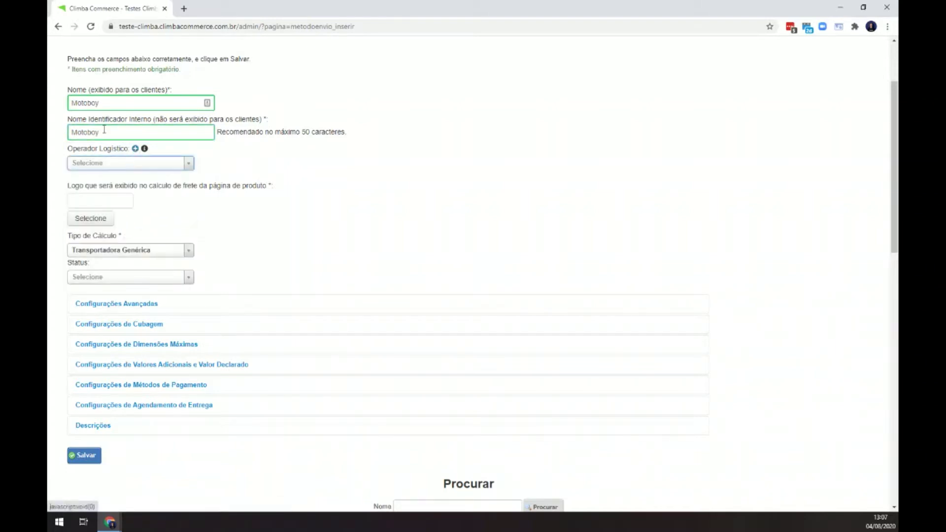
click(134, 169)
click(385, 184)
Set the shipping method's status to Ativo.
scroll(385, 183, down, 1)
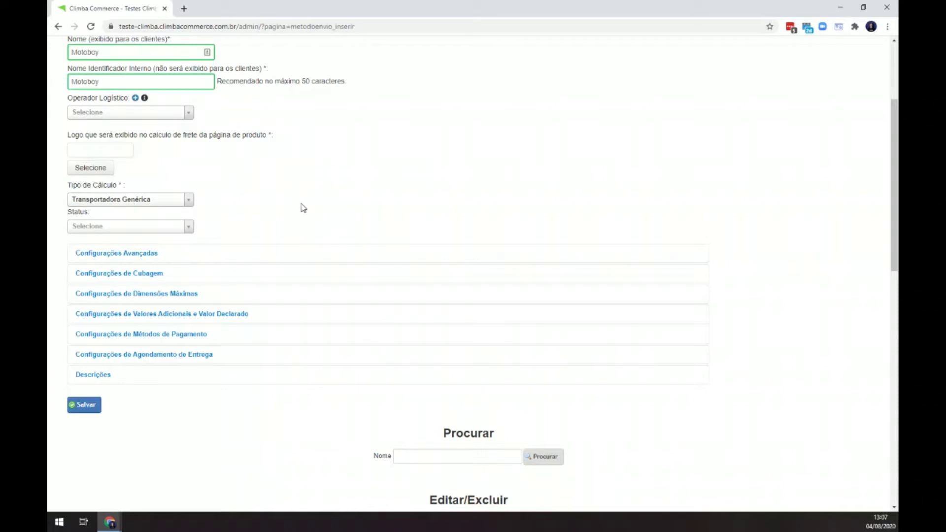
click(155, 225)
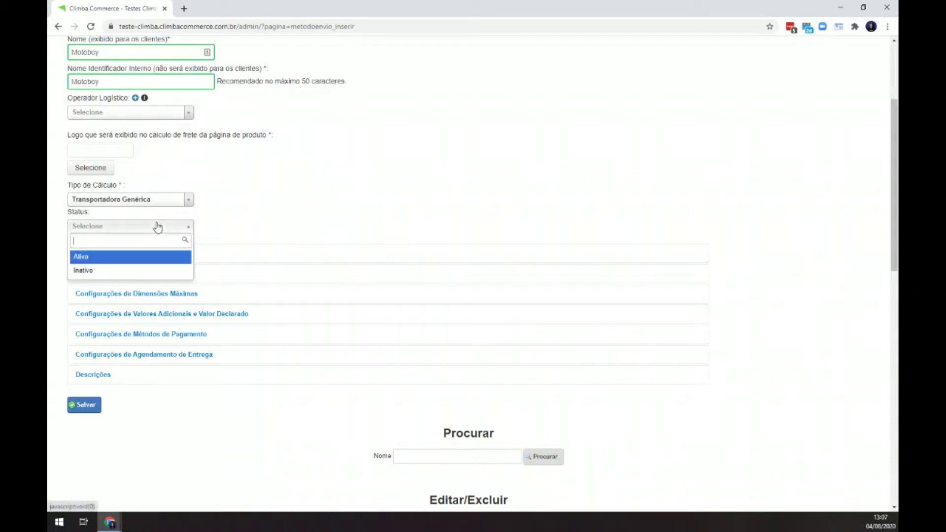
click(113, 257)
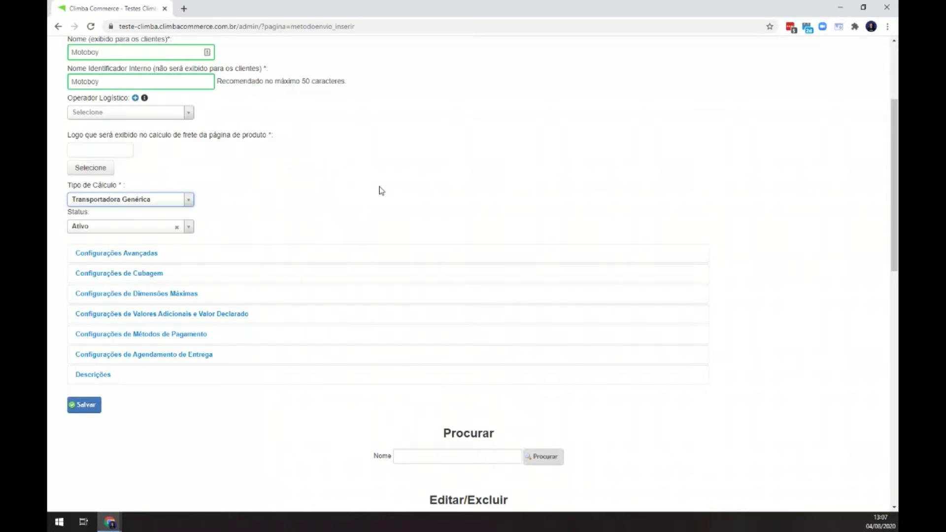
In the advanced settings, disable filtering of this shipping method by the cheapest or most expensive filter configuration.
click(138, 256)
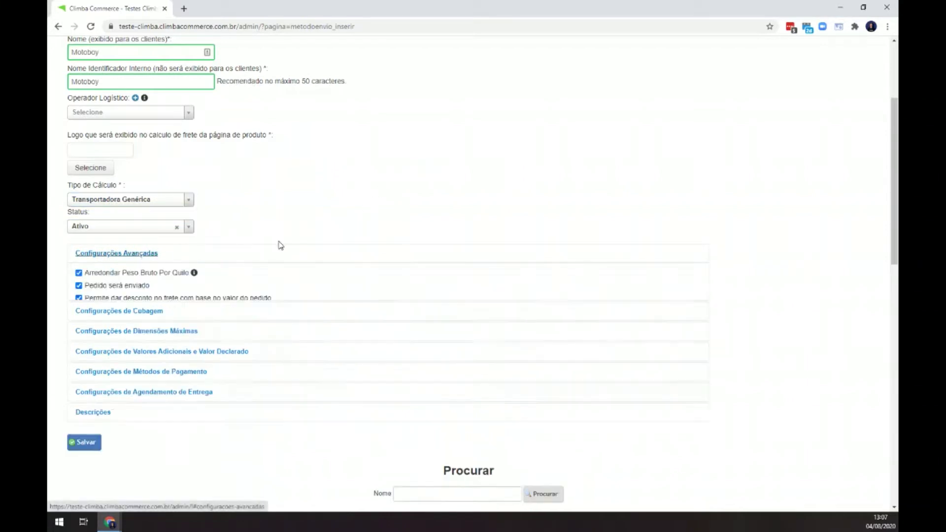
scroll(316, 239, down, 1)
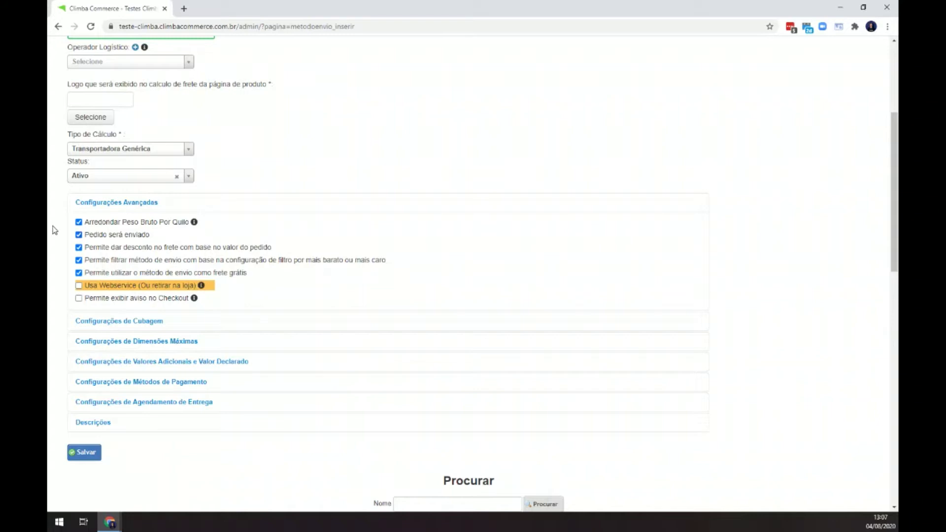
mouse_move(195, 224)
scroll(220, 243, up, 1)
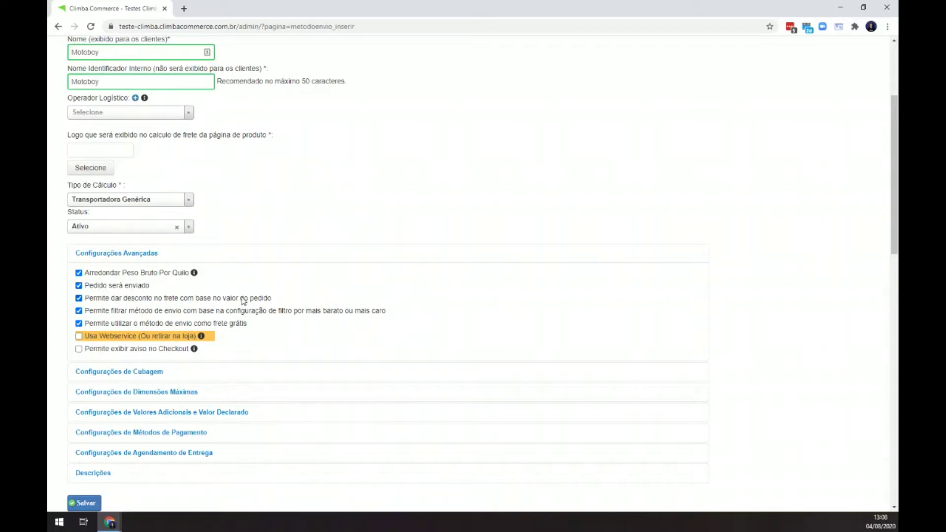
scroll(310, 298, down, 1)
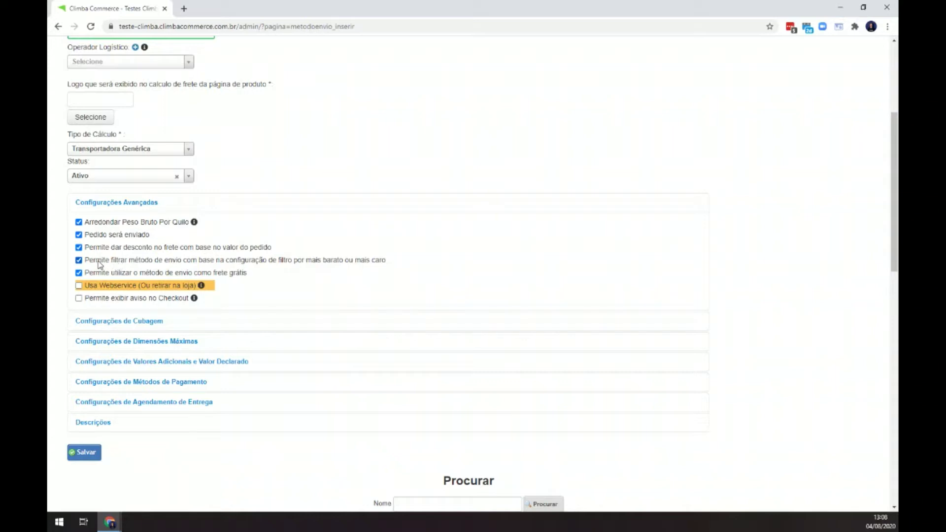
click(79, 261)
Review the shipping method's names and its free-shipping option, and collapse the advanced settings.
scroll(432, 283, up, 3)
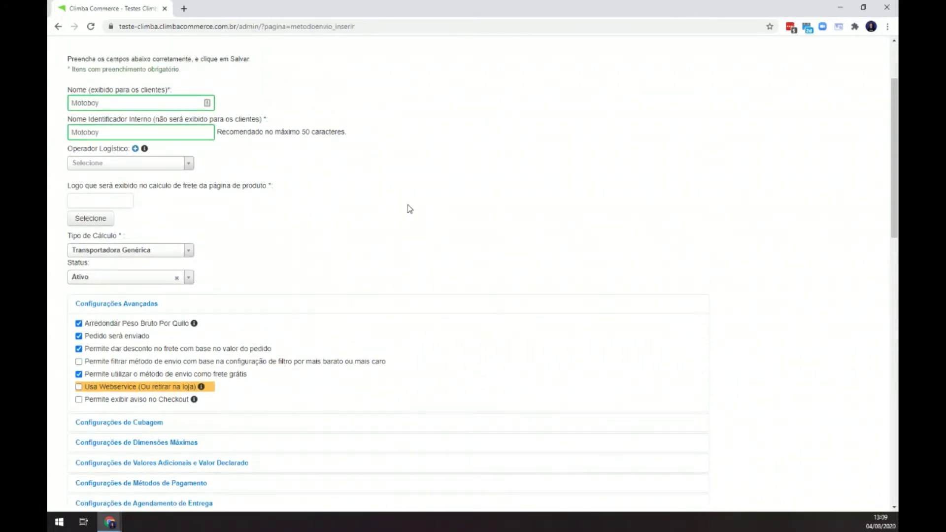
drag(207, 102, 48, 106)
key(Tab)
scroll(564, 154, down, 1)
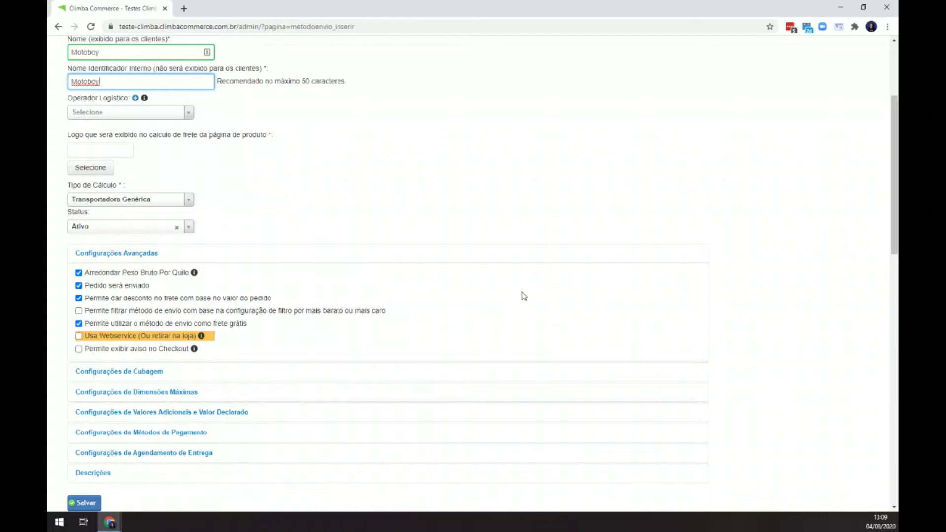
scroll(524, 296, down, 1)
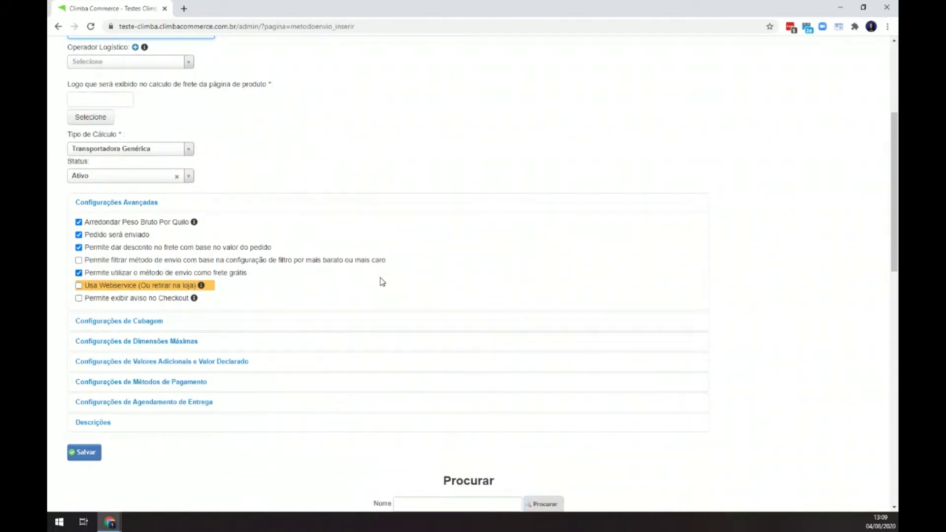
click(159, 274)
click(109, 205)
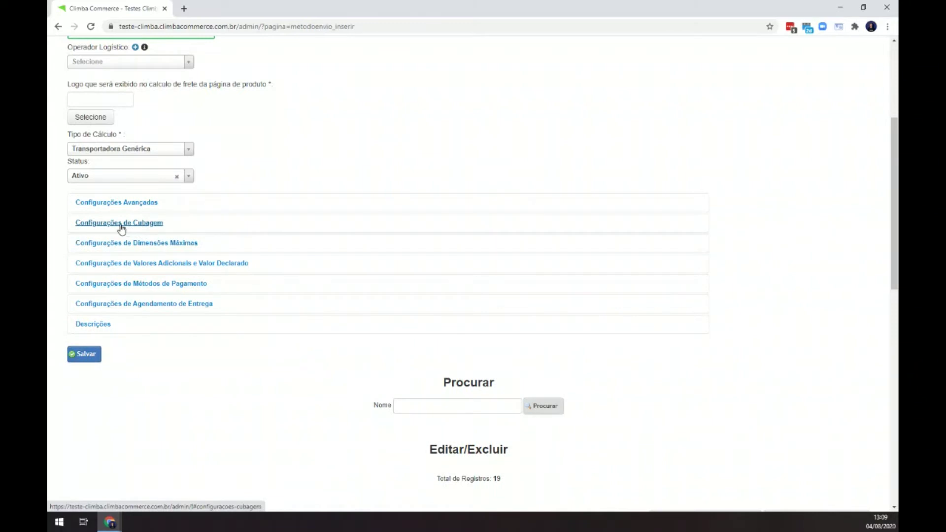
Set the coefficient for the cubage calculation to 6000 and collapse the cubage settings.
click(121, 226)
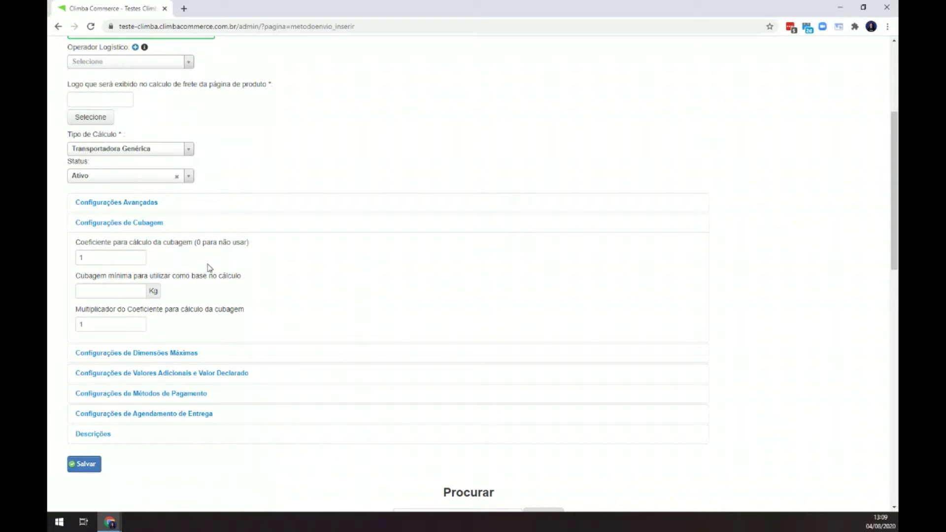
scroll(272, 278, up, 1)
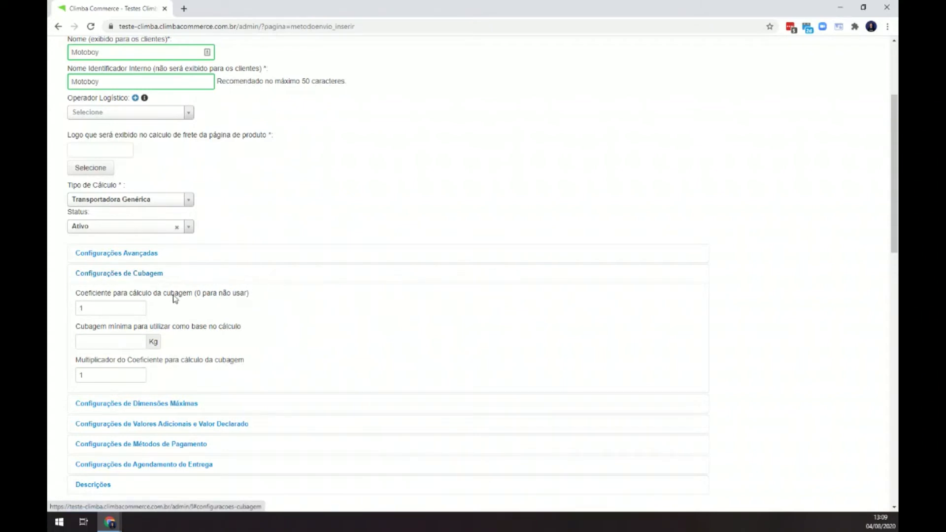
click(127, 307)
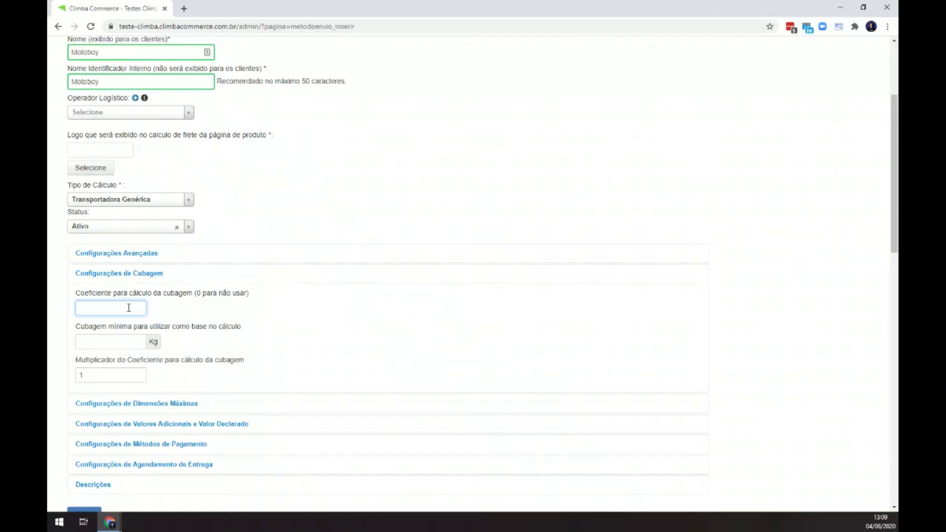
text(6000)
click(146, 279)
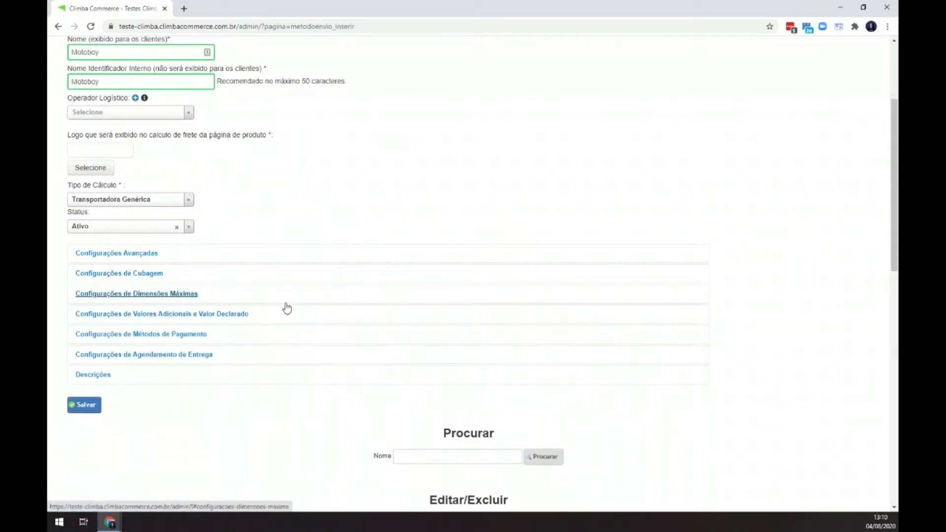
Set the maximum height, width and length to 50 cm each in the maximum dimensions settings.
click(168, 295)
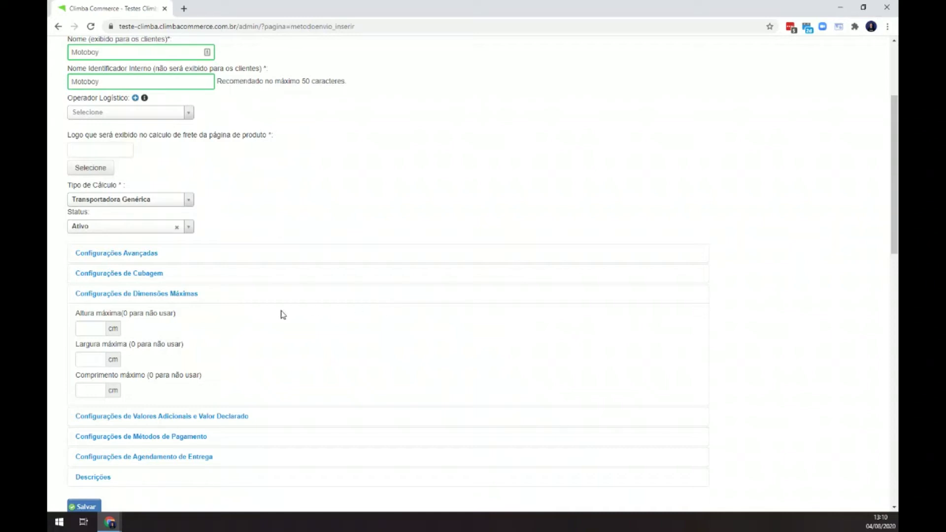
click(78, 328)
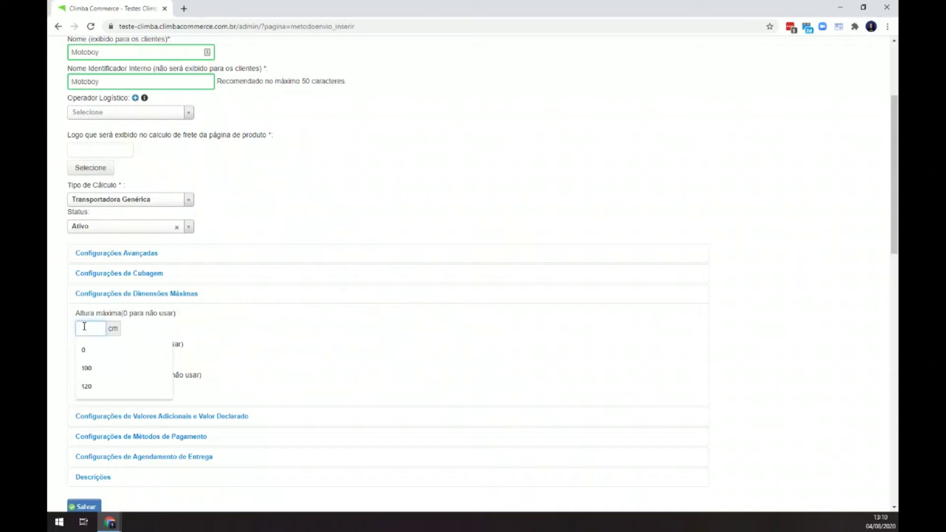
text(50)
key(Tab)
text(50)
key(Tab)
text(50)
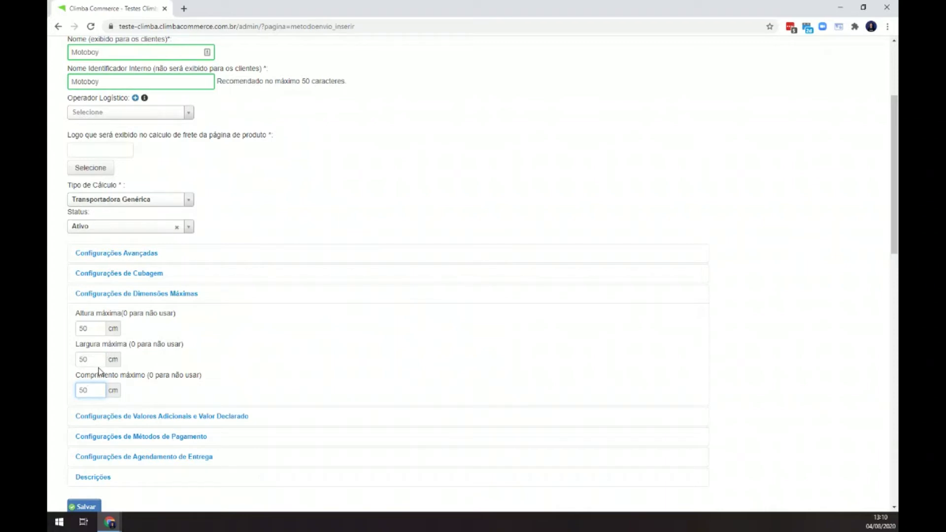
Clear the maximum length and maximum width values, and collapse the maximum dimensions settings.
key(BackSpace)
key(BackSpace)
click(97, 360)
key(BackSpace)
key(BackSpace)
click(94, 298)
Examine the declared value limits and the additional freight amount and percentage fields, and collapse that section.
click(207, 316)
scroll(341, 385, down, 1)
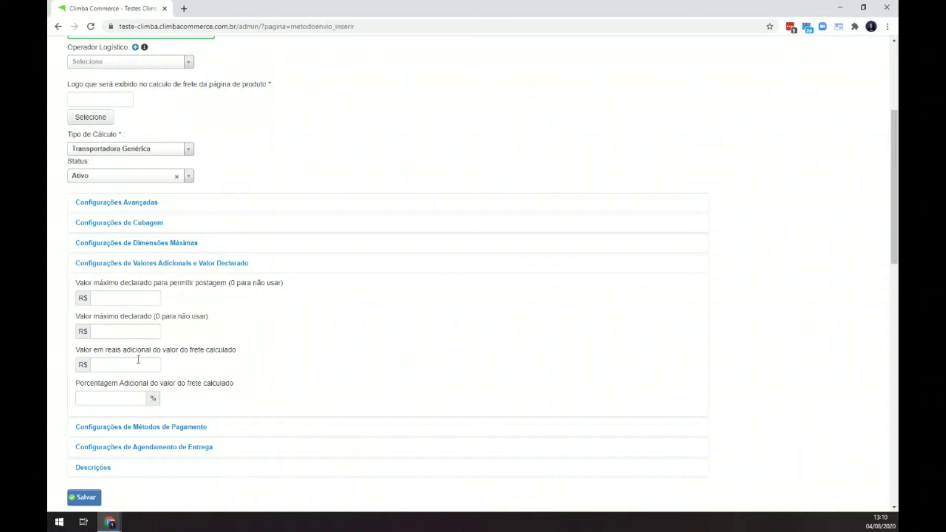
drag(86, 351, 226, 356)
click(155, 363)
click(142, 397)
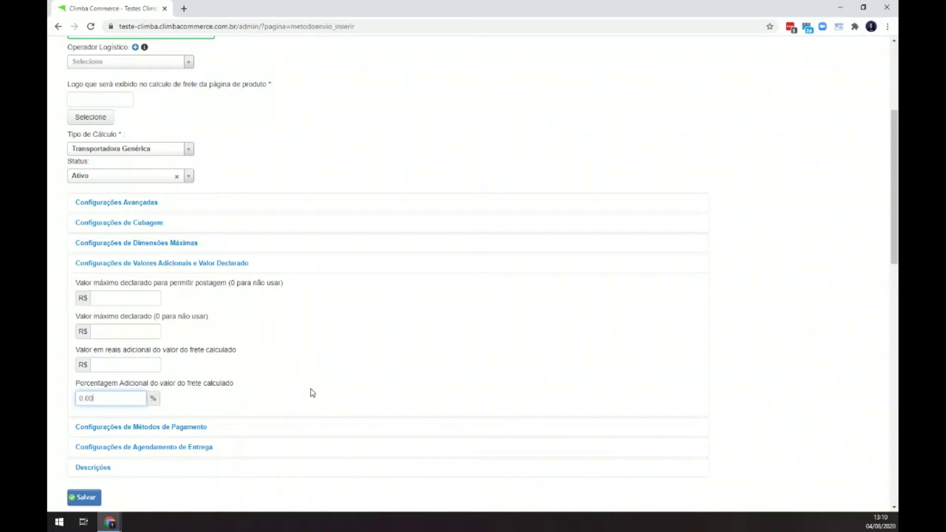
click(311, 393)
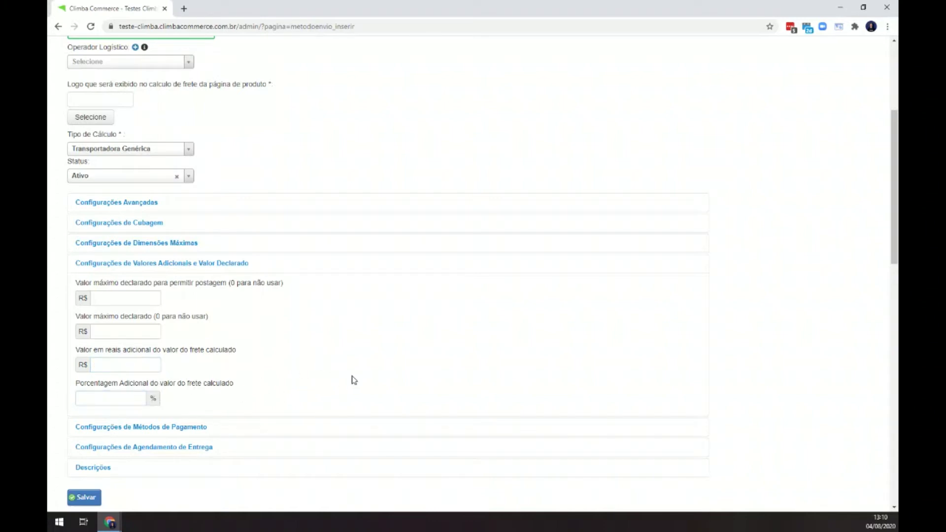
click(209, 266)
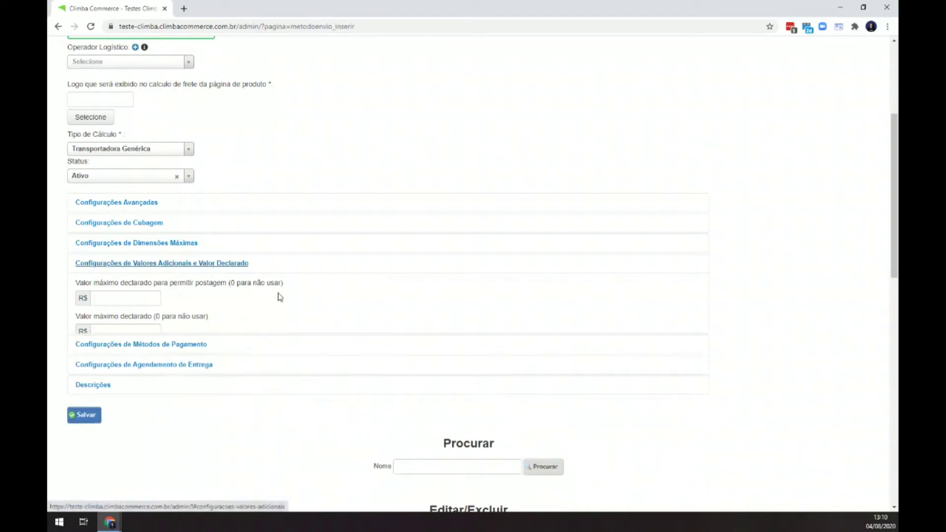
scroll(295, 314, down, 1)
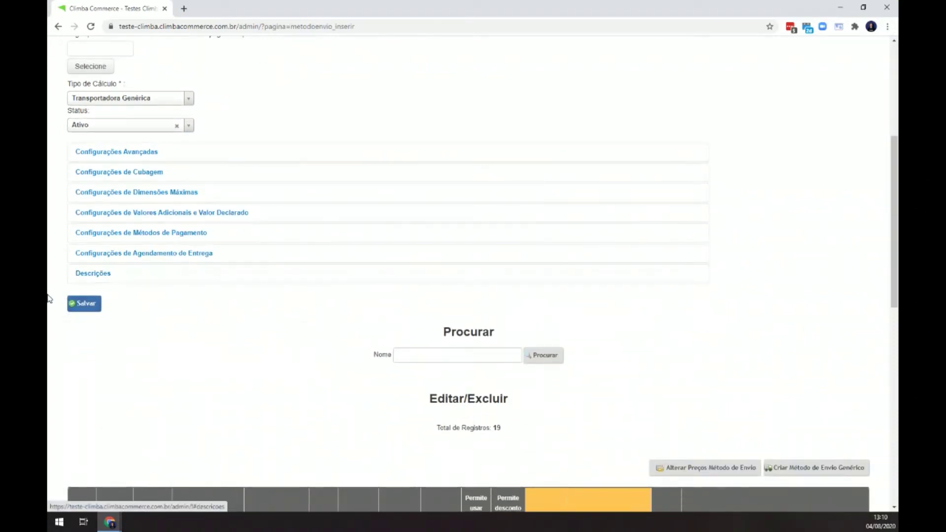
Expand the descriptions section and enter the observation "O motoboy enviará entre 8 da manhã até 12h".
click(84, 276)
scroll(94, 295, down, 4)
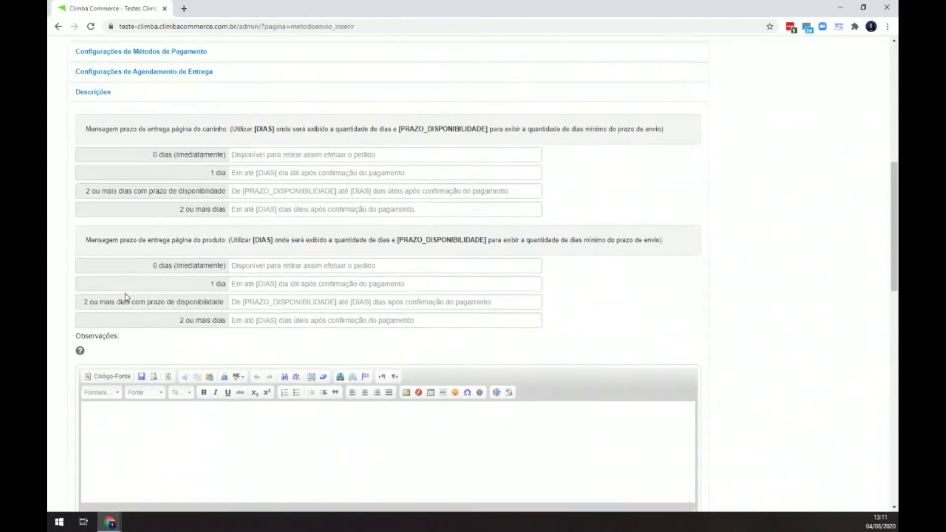
drag(75, 314, 127, 319)
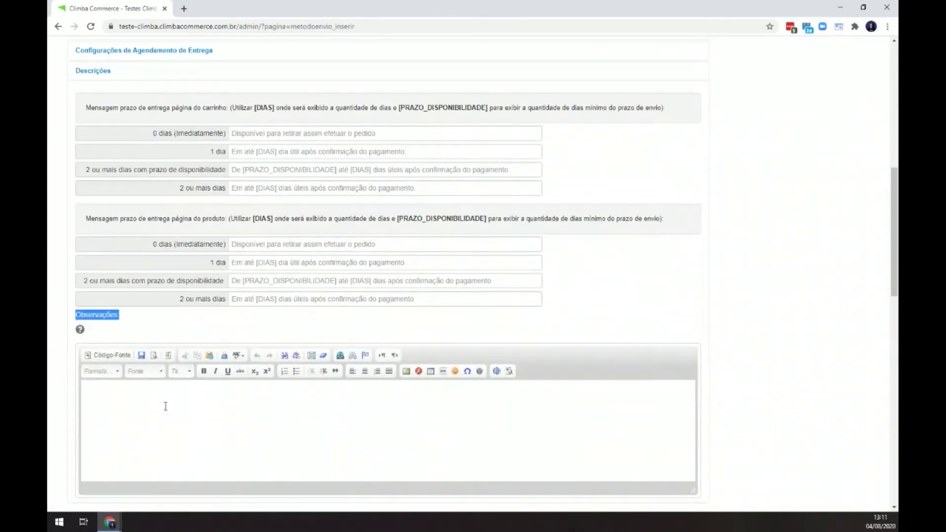
click(167, 390)
click(209, 331)
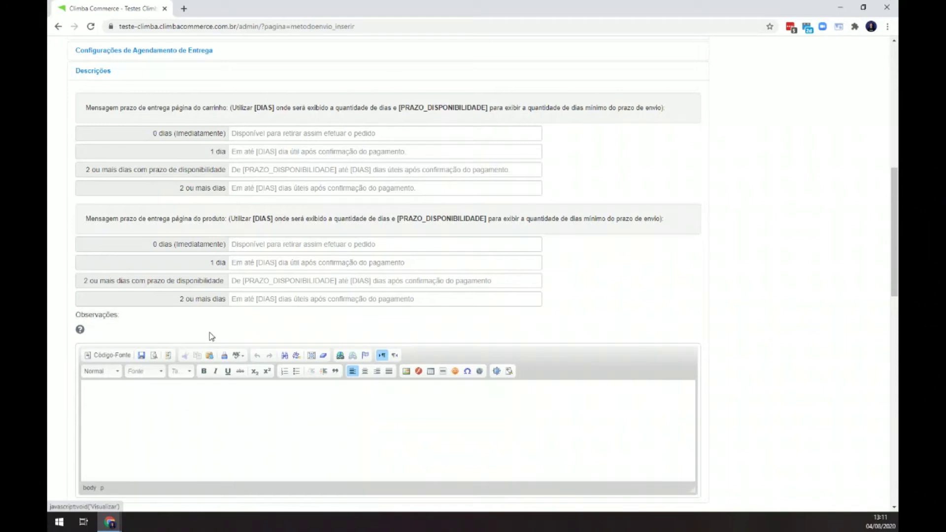
click(216, 398)
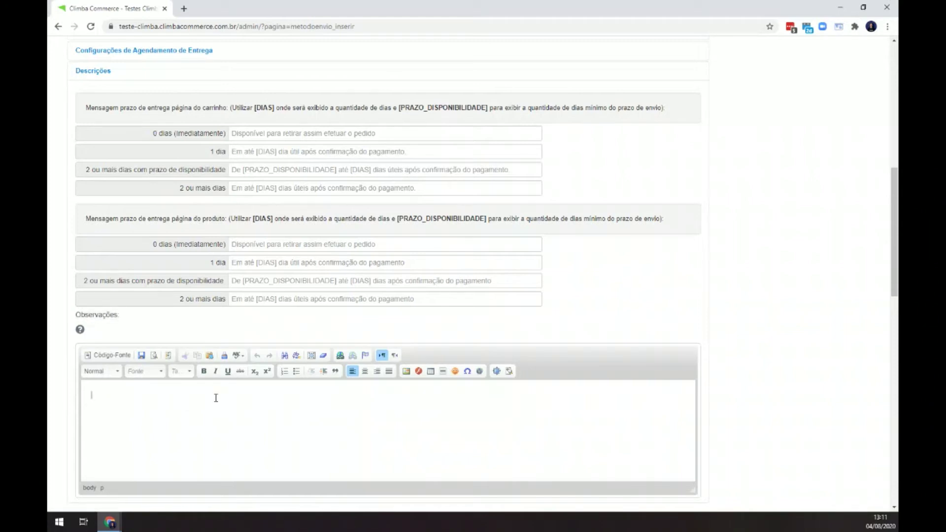
text(O motoboy enviará entre 8 da manhã até )
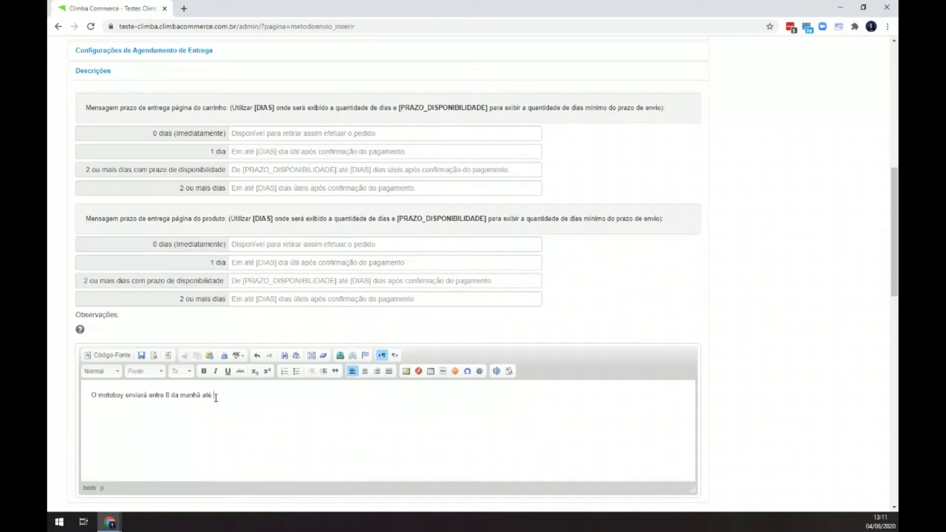
text(12h)
scroll(334, 383, down, 1)
text(.)
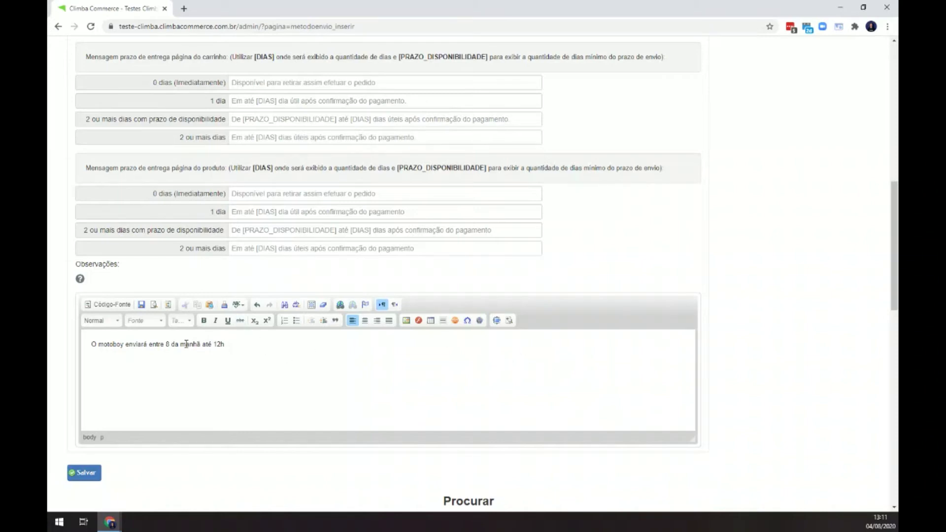
key(ctrl+a)
click(363, 361)
scroll(364, 361, down, 1)
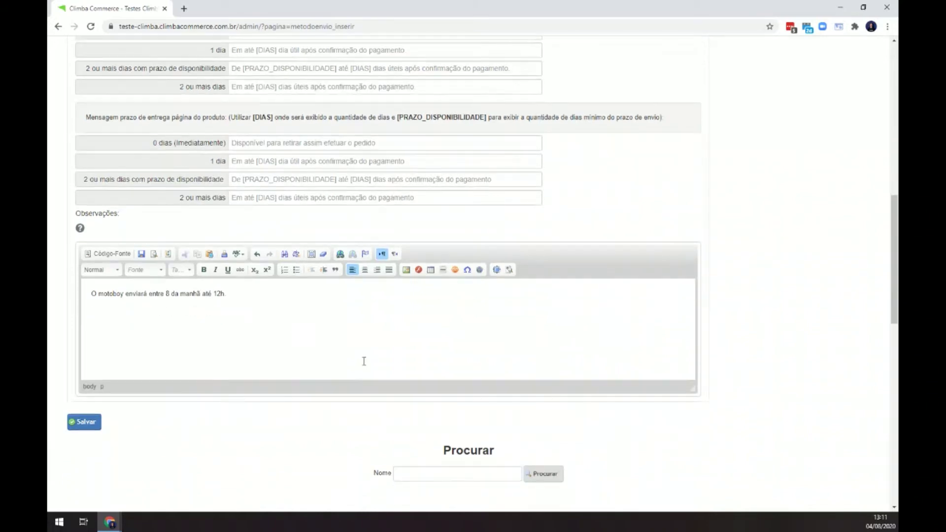
Collapse the descriptions section and save the Motoboy shipping method registration.
scroll(363, 361, up, 4)
click(88, 173)
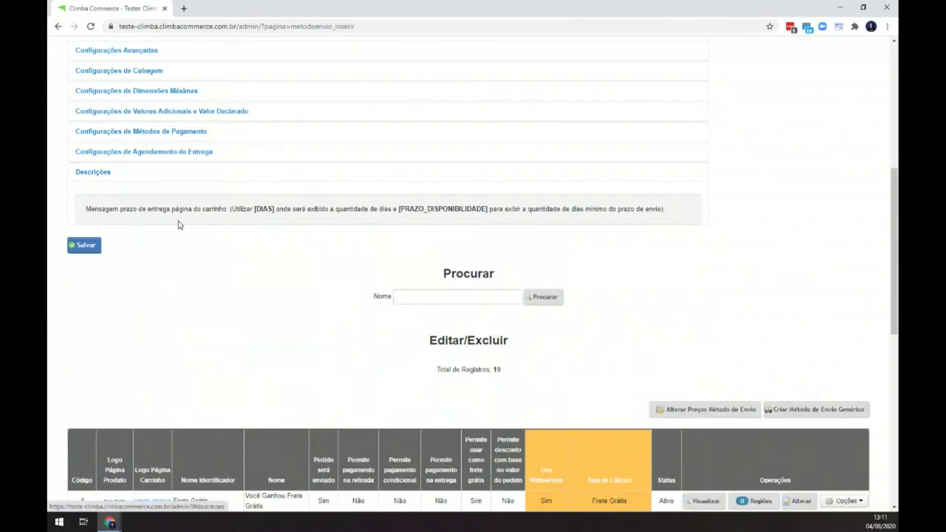
scroll(178, 232, up, 7)
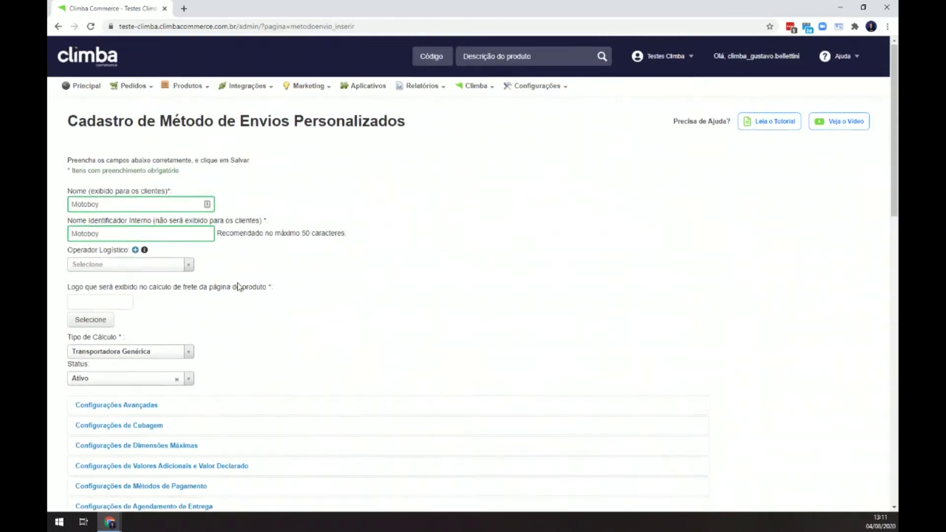
scroll(215, 365, down, 2)
click(86, 456)
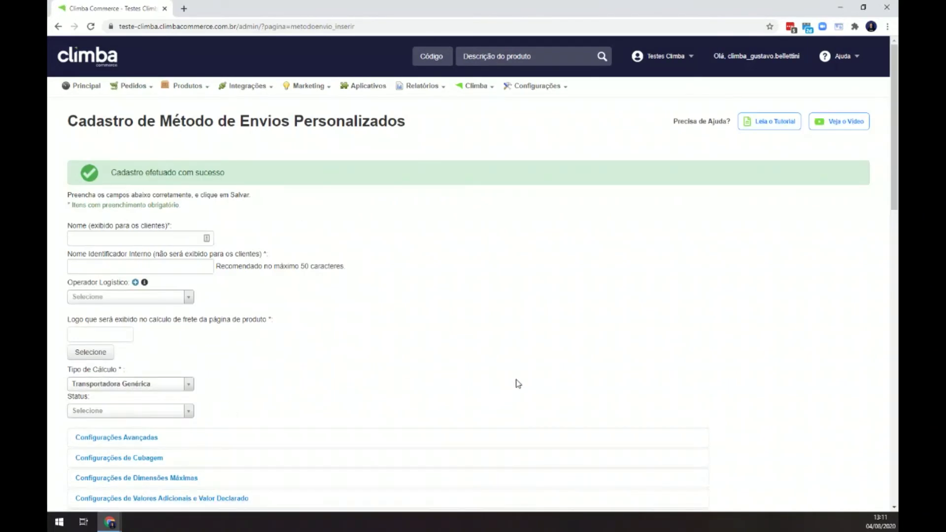
Open the region registration page for the Motoboy shipping method from the list of registered methods.
scroll(518, 384, down, 7)
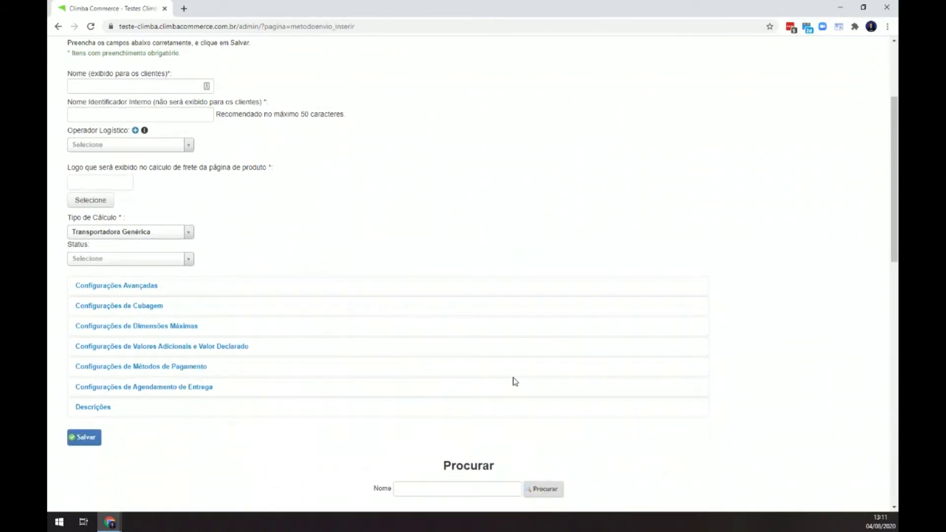
scroll(515, 382, down, 4)
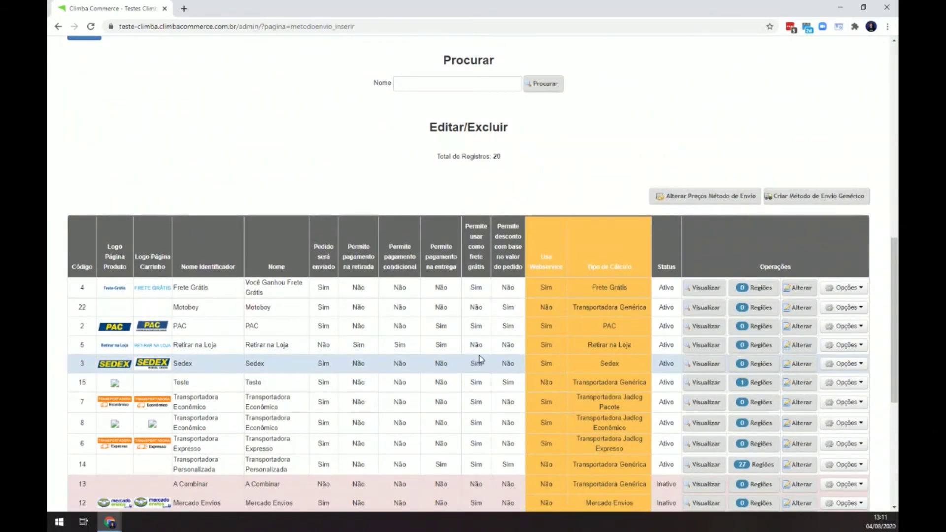
click(747, 312)
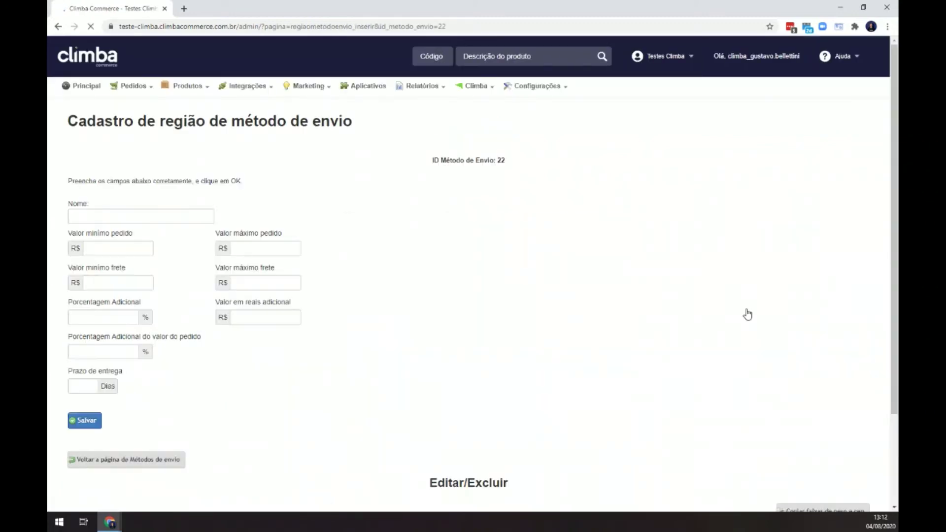
scroll(748, 314, down, 1)
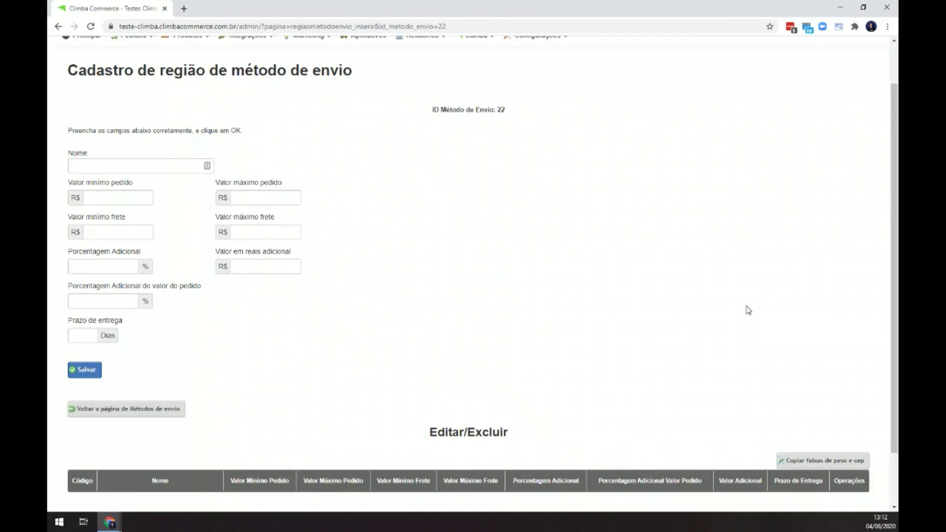
scroll(572, 307, down, 1)
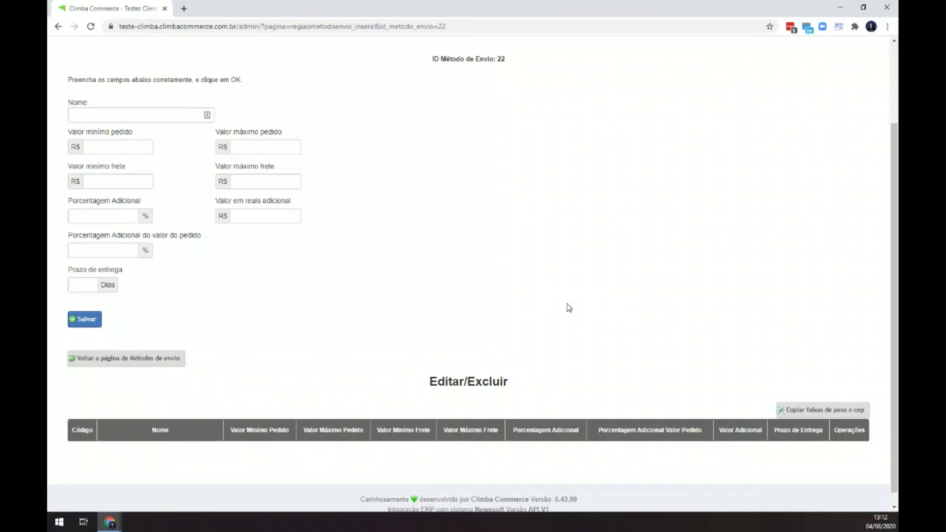
Name the new shipping region SC.
click(170, 116)
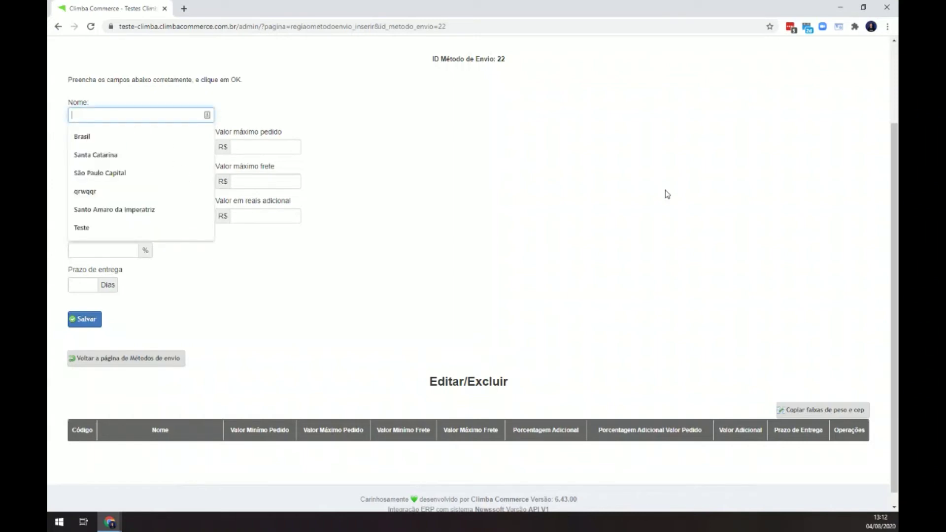
text(SC)
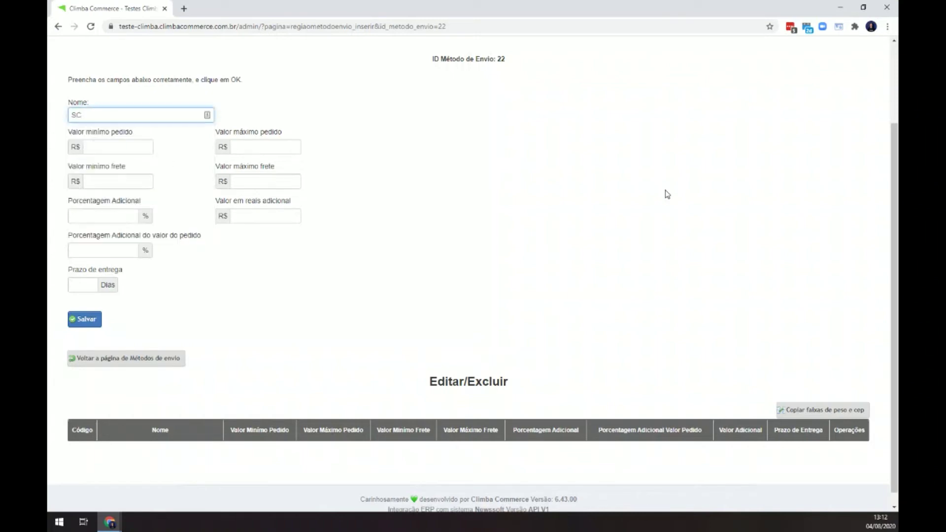
key(Tab)
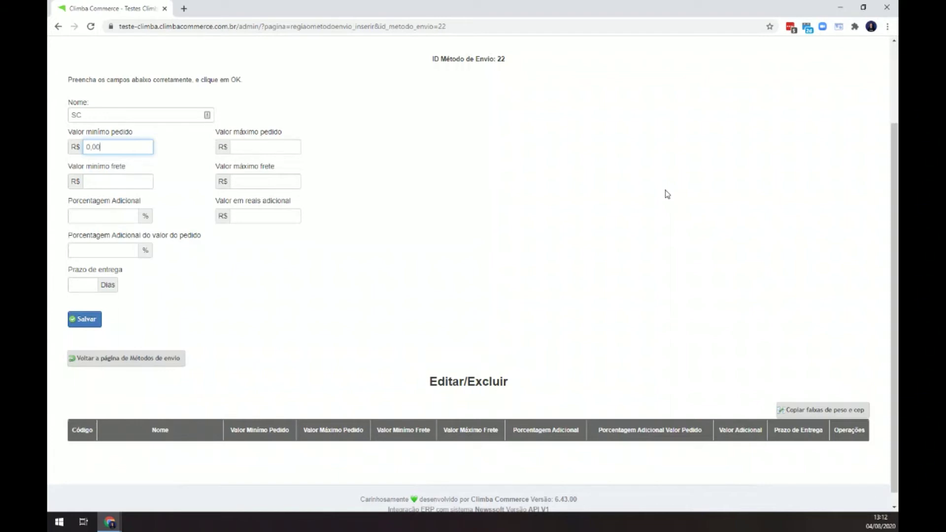
Try a maximum order value of R$ 100,00 for the SC region and clear the order value fields.
text(10000)
key(BackSpace)
key(BackSpace)
click(282, 148)
text(1000)
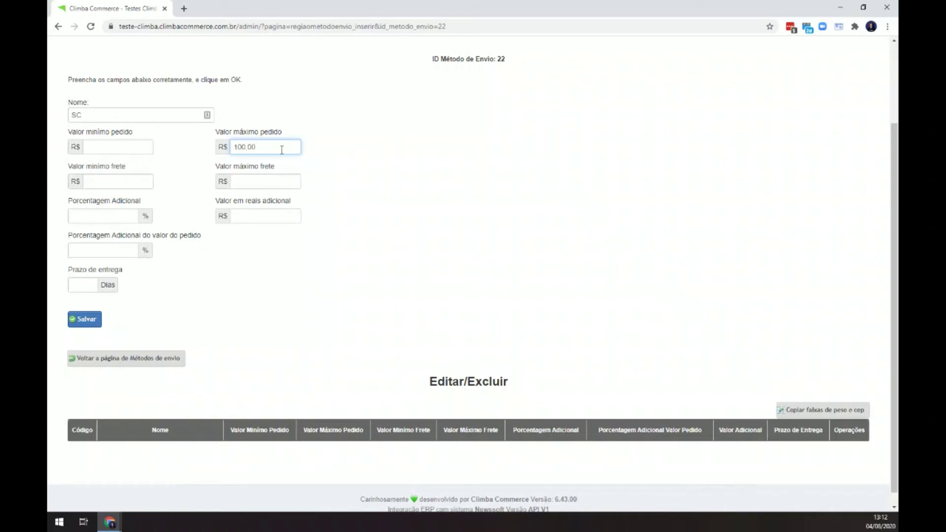
key(BackSpace)
key(BackSpace)
key(BackSpace)
key(BackSpace)
key(BackSpace)
key(BackSpace)
click(106, 139)
key(Tab)
click(356, 141)
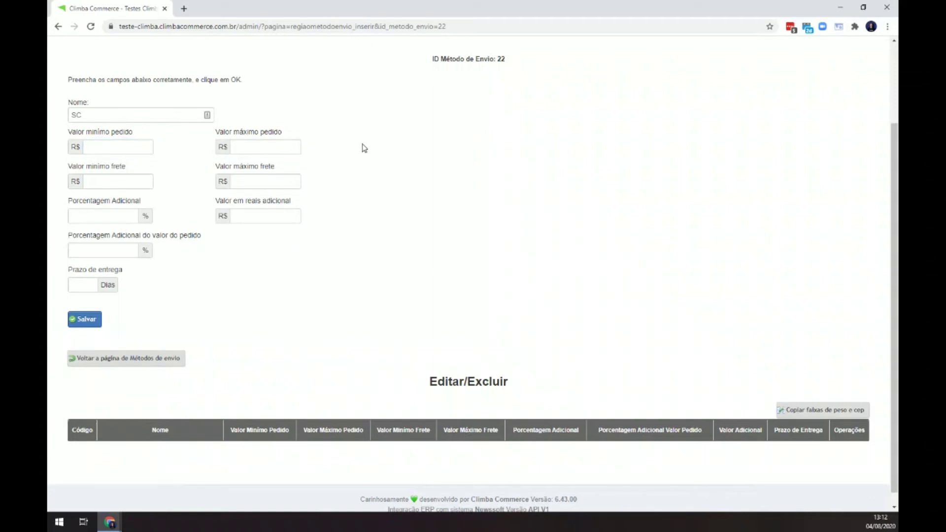
Try a minimum order value of R$ 80,00 for the SC region and clear it.
click(121, 147)
text(80,00)
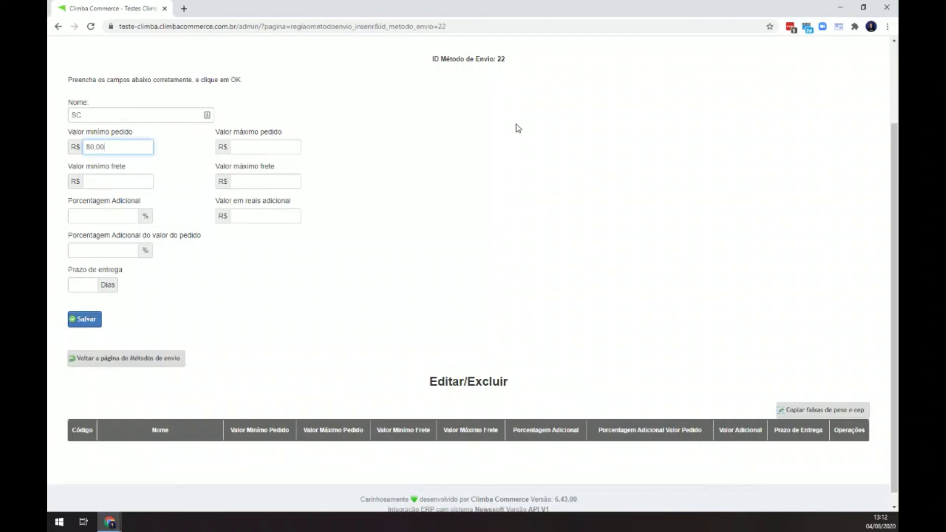
key(BackSpace)
key(BackSpace)
text(00)
key(BackSpace)
key(BackSpace)
key(BackSpace)
key(BackSpace)
Try a maximum order value of R$ 80,00, clear it, and go through the additional percentage and amount fields.
click(261, 152)
text(80)
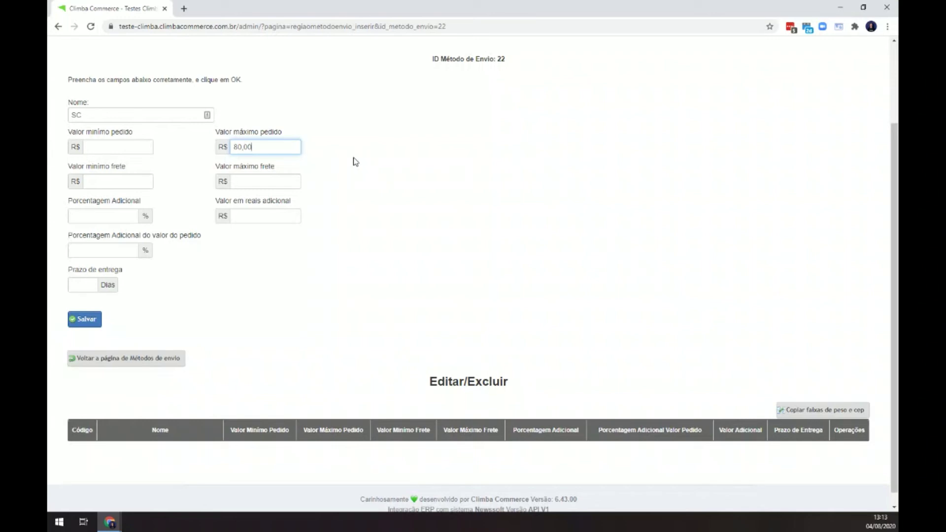
key(BackSpace)
key(Tab)
key(Tab)
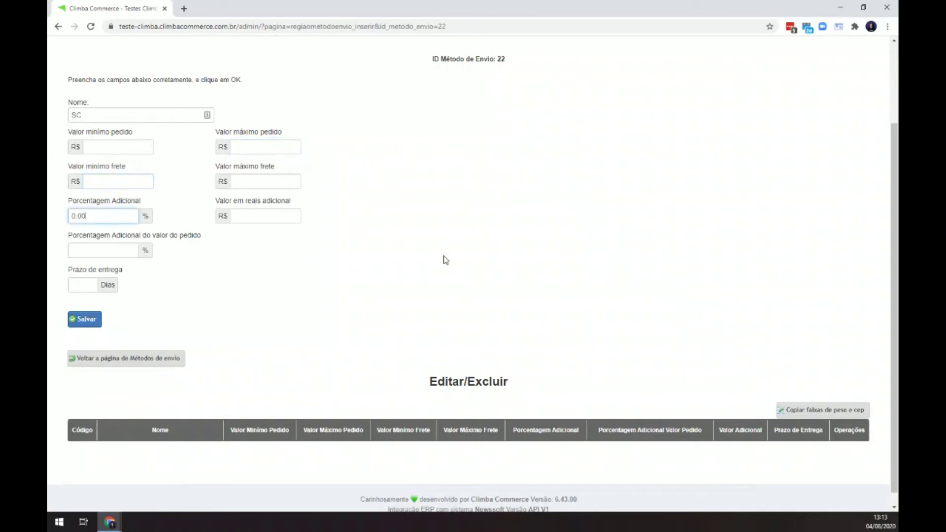
click(445, 260)
click(260, 216)
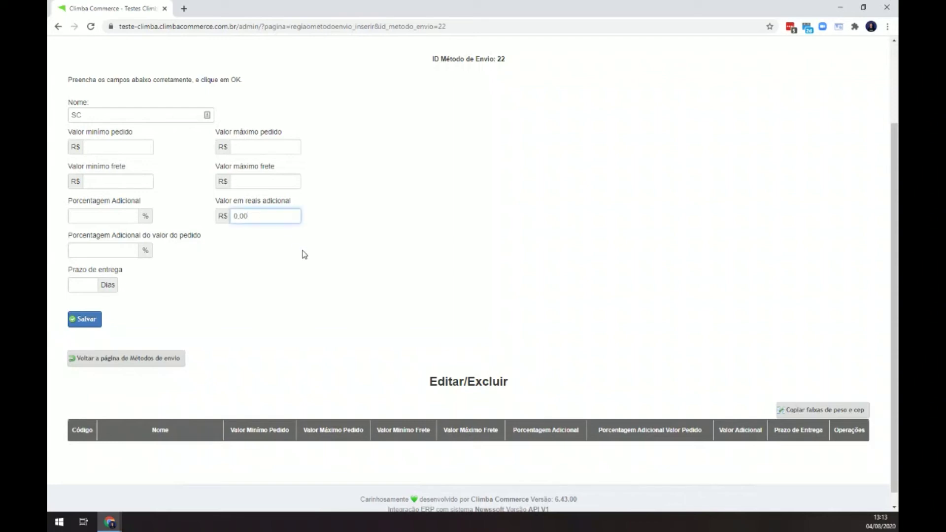
Set the region's delivery time to 1 day and save the region.
click(81, 284)
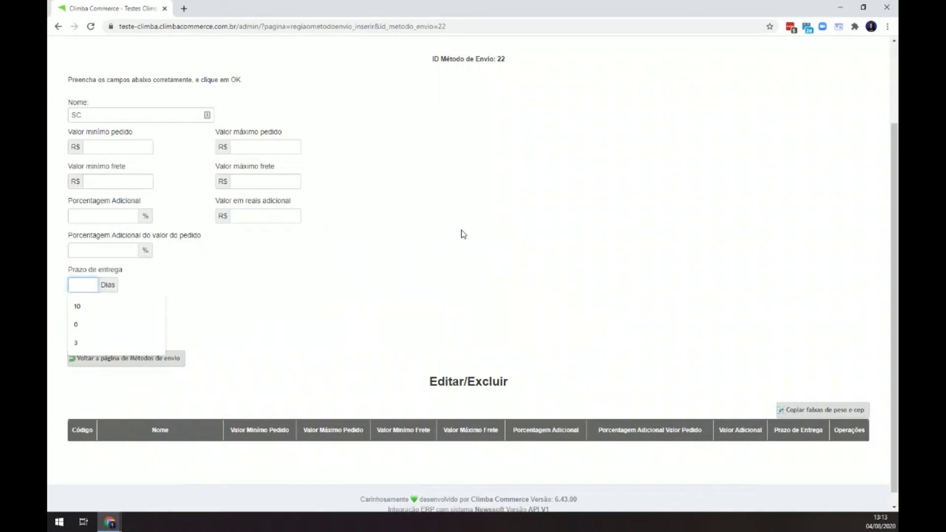
text(1)
click(462, 233)
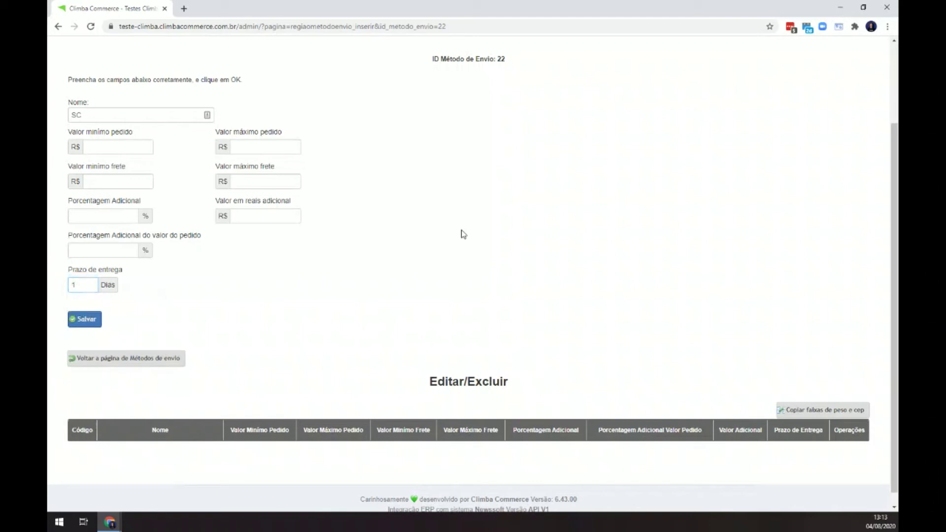
click(93, 321)
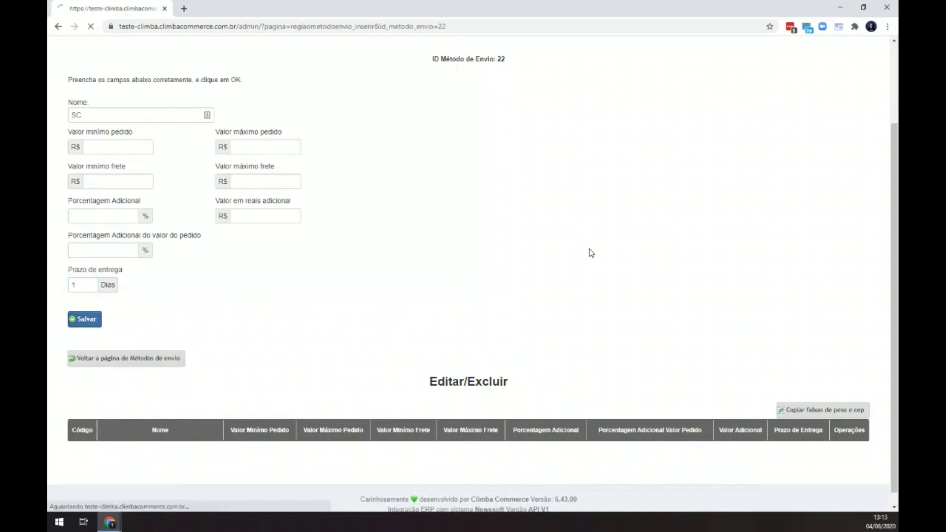
Open the CEP tables of the SC region from its row options.
scroll(592, 252, down, 3)
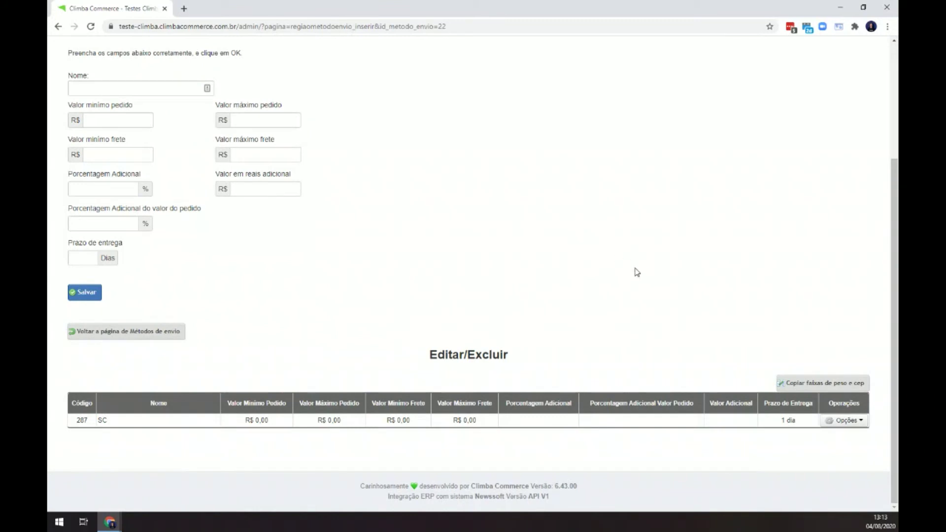
click(839, 422)
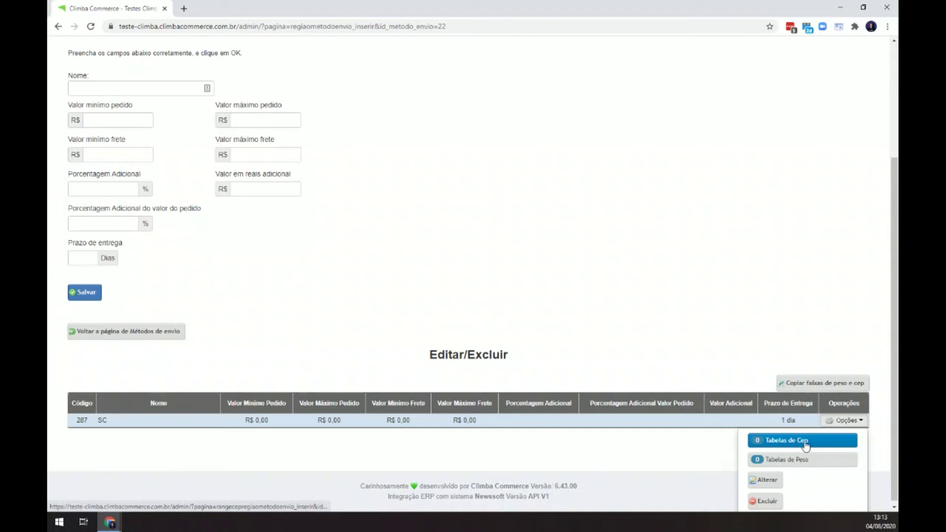
click(806, 441)
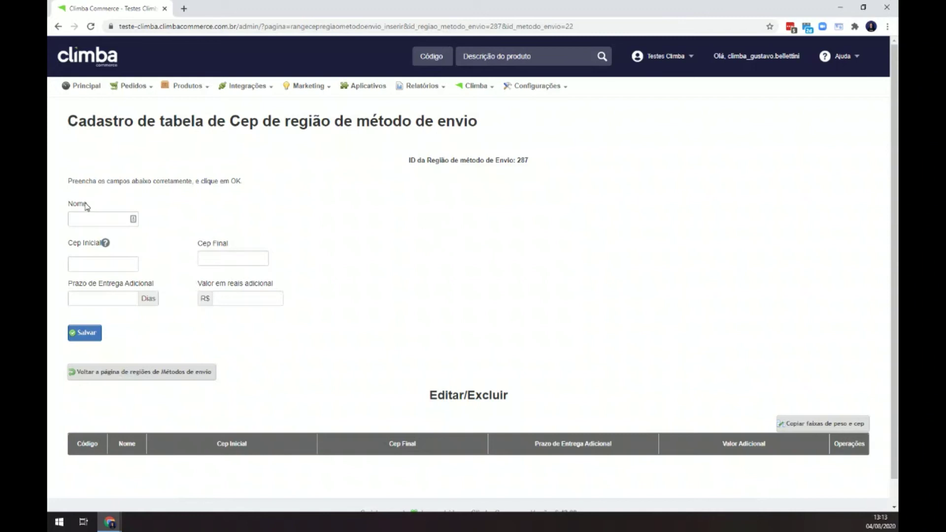
Name the new CEP table entry Orleans and move to the initial CEP field.
click(104, 219)
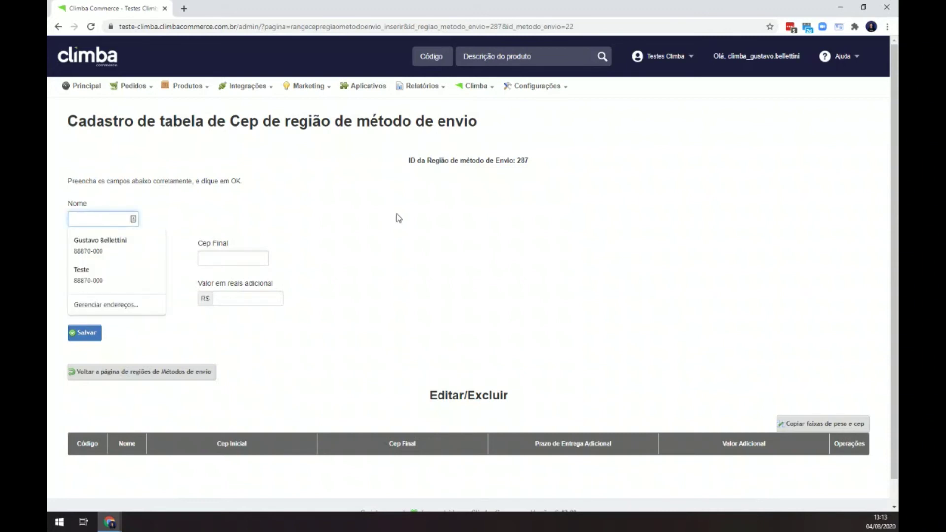
text(Orleans)
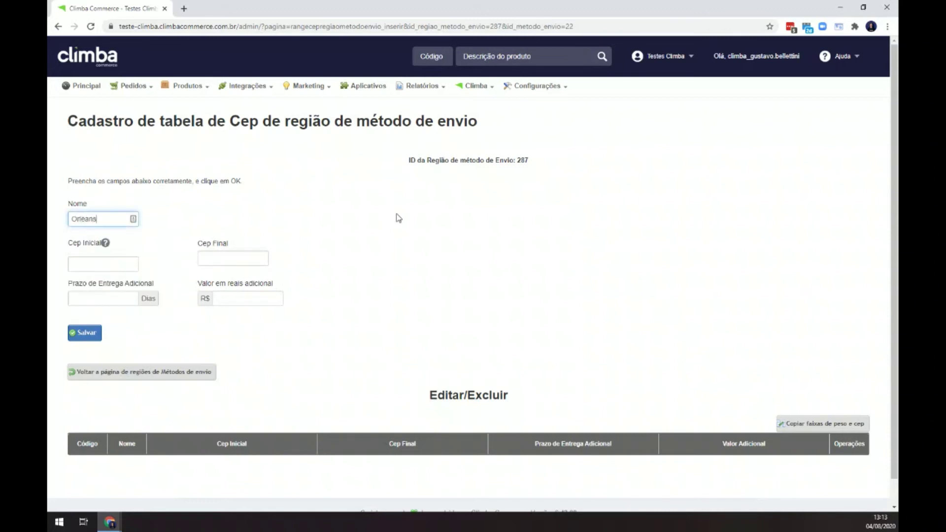
key(Tab)
key(Tab)
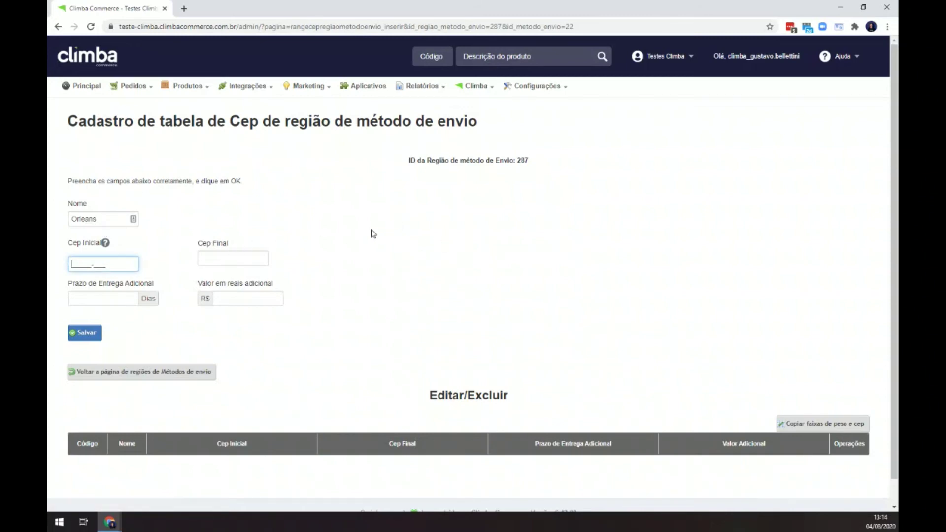
Open the help tutorial on finding CEP ranges, and return to the initial CEP field of the Orleans entry.
click(107, 244)
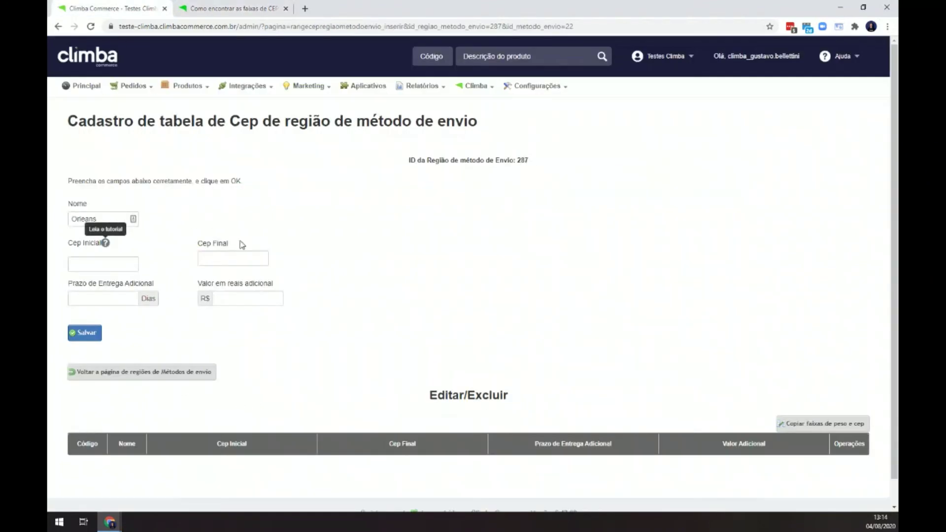
click(113, 8)
click(131, 265)
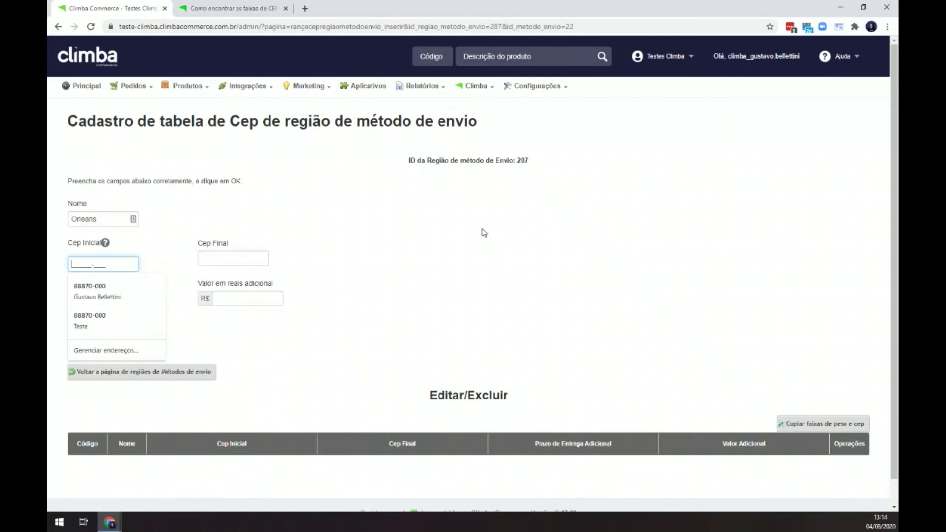
Give the Orleans entry the CEP range 88870-000 to 88879-999 and save it without an additional delivery time or amount.
text(88870-000)
key(Tab)
text(888)
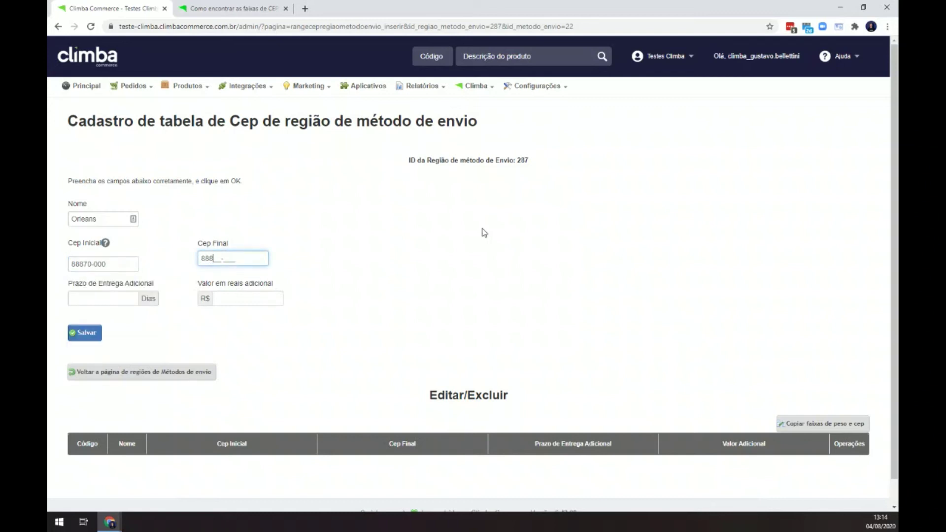
text(79-999)
key(shift+Tab)
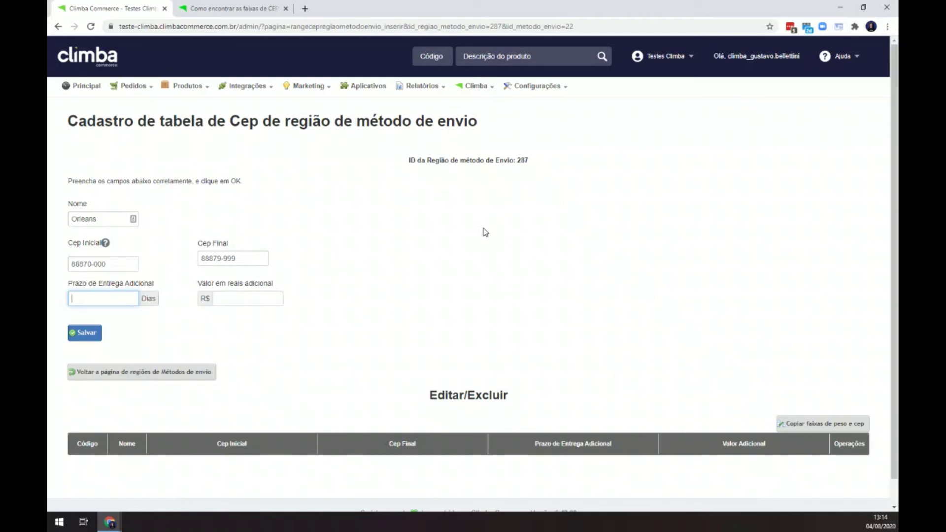
key(Tab)
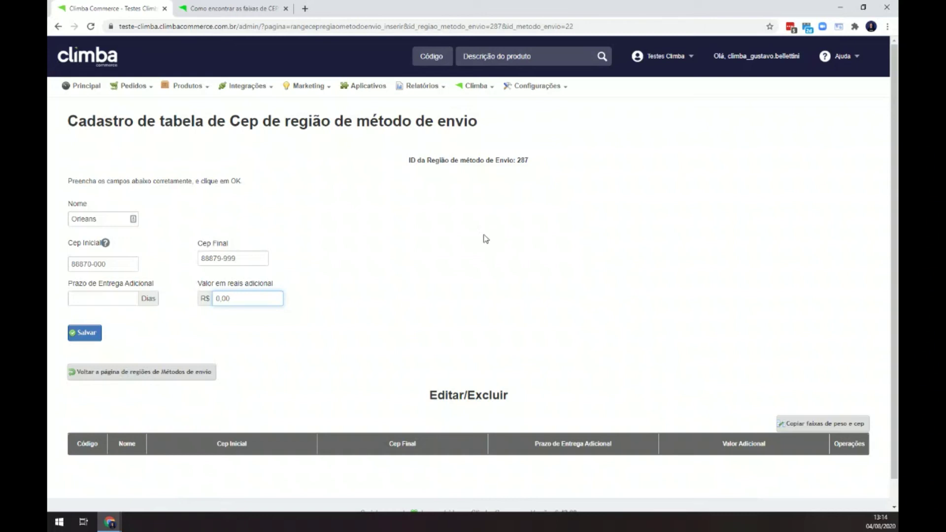
click(84, 334)
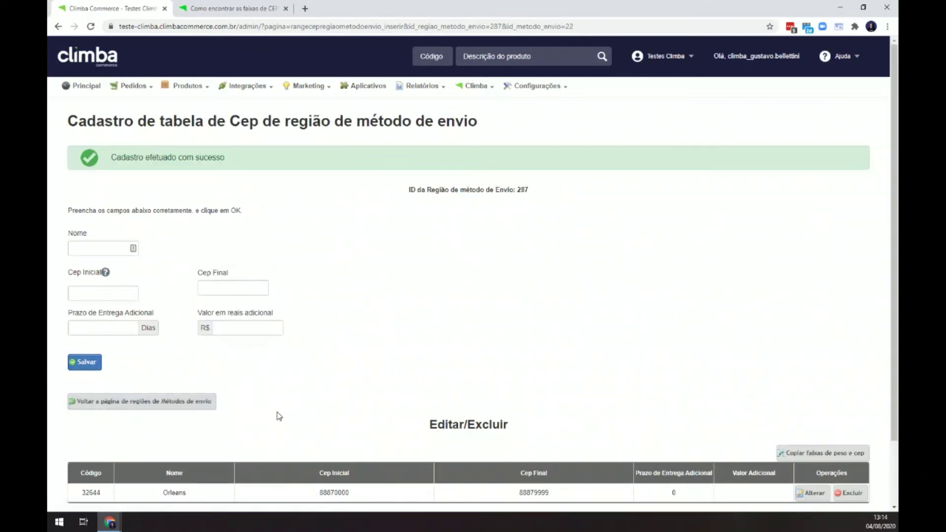
Return to the shipping method's regions and open the weight table of the SC region.
click(201, 409)
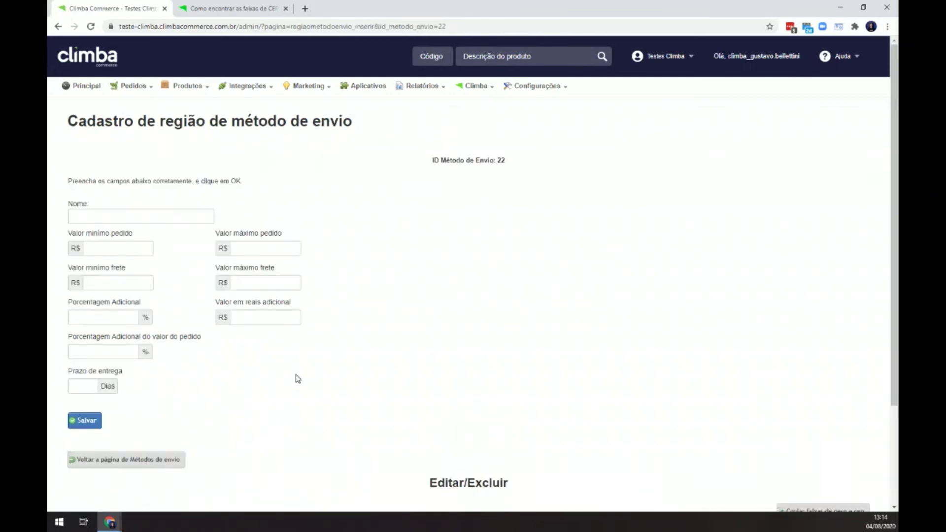
scroll(298, 379, down, 3)
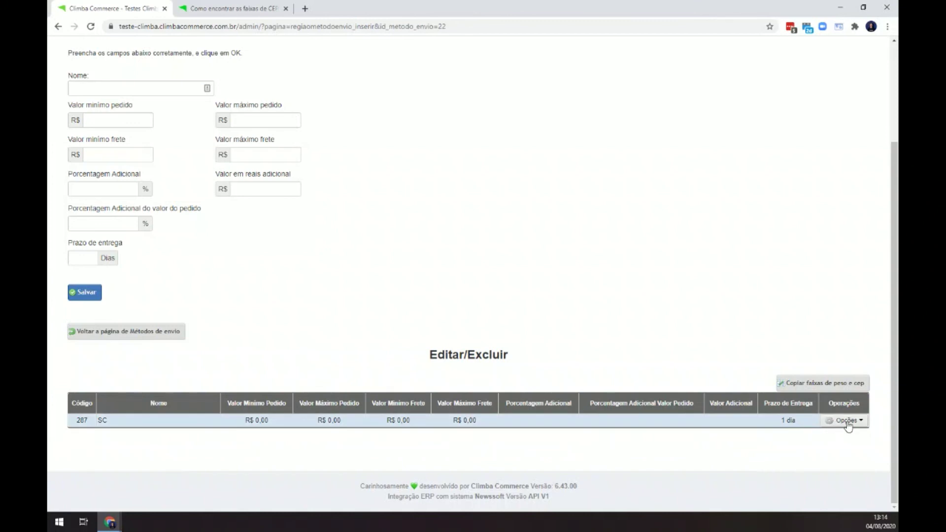
click(847, 422)
click(793, 461)
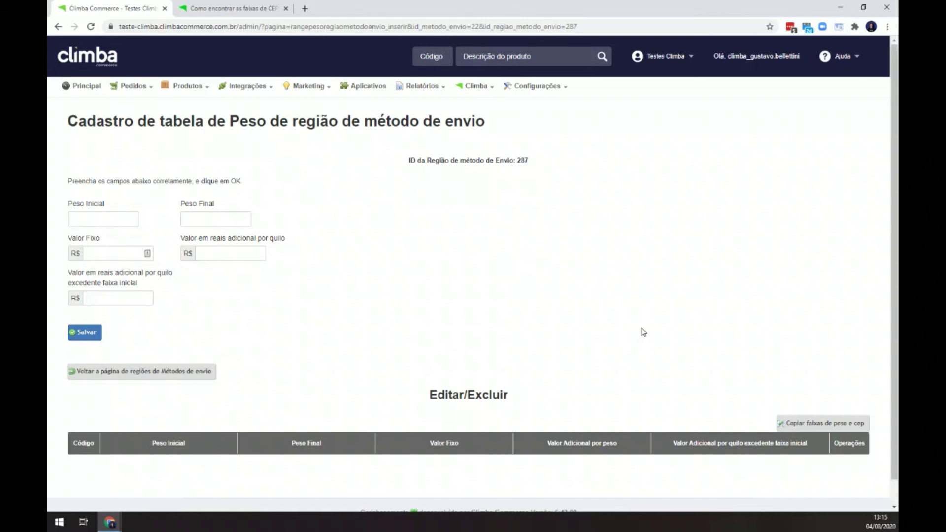
Add and save a weight range for the region with a final weight of 15.000 and a fixed value of R$ 10,00.
click(127, 220)
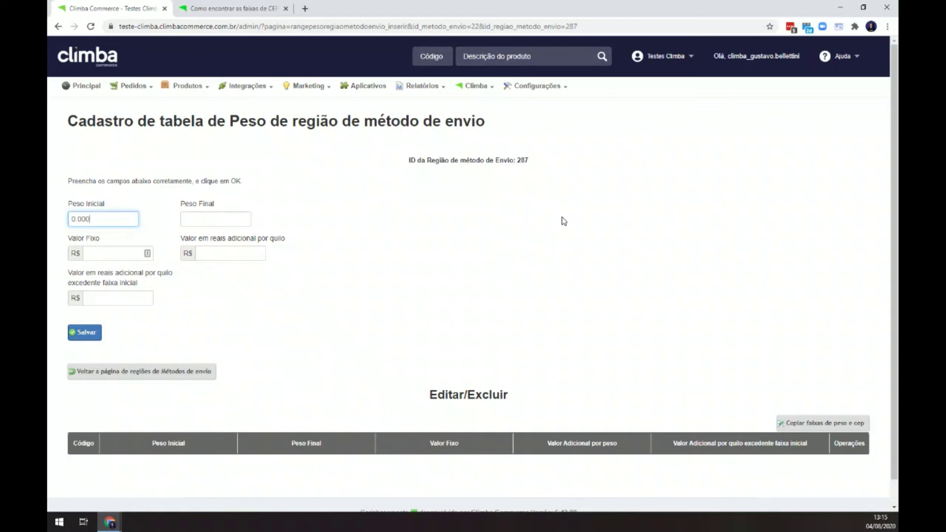
key(Tab)
text(15000)
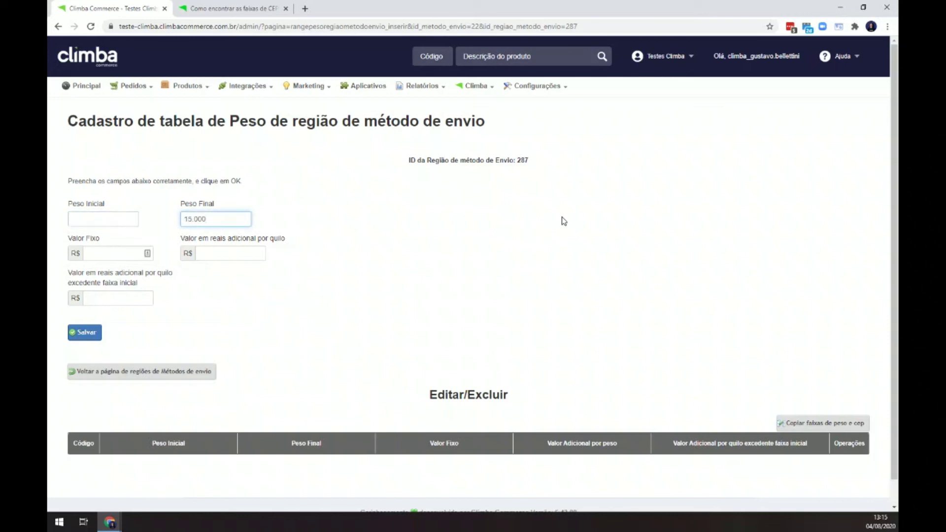
click(145, 252)
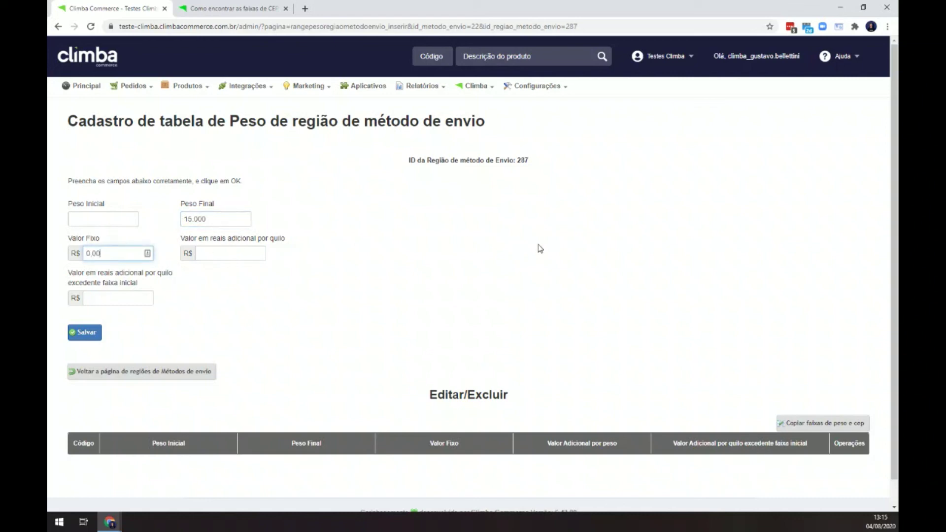
text(1000)
click(93, 331)
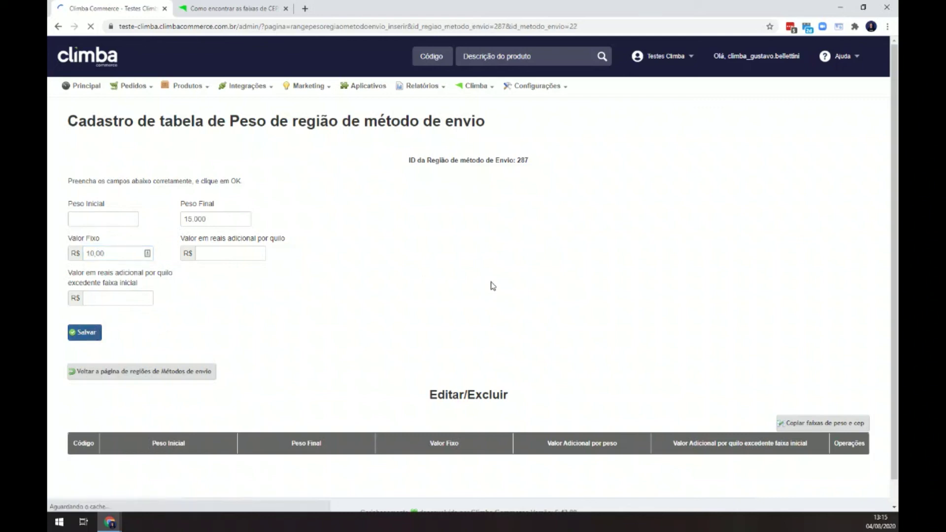
scroll(280, 410, down, 2)
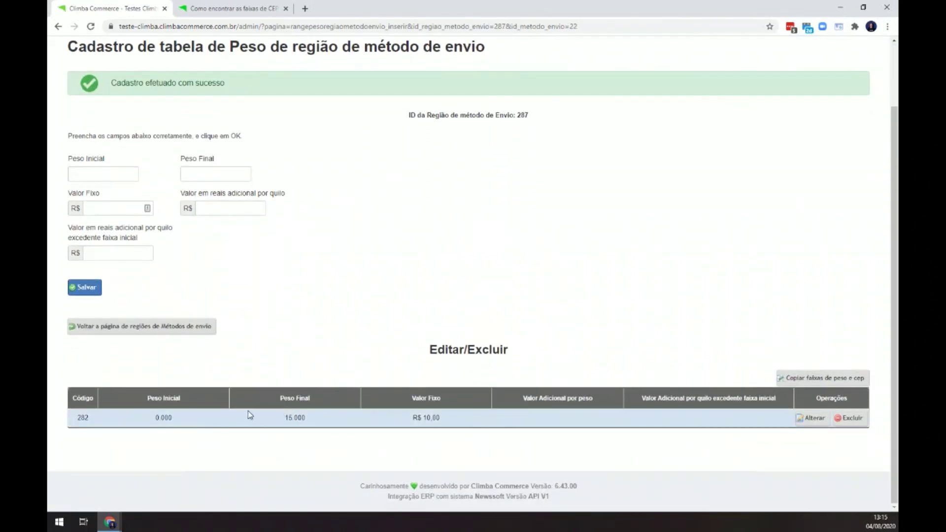
Return to the shipping method's regions page and open the online storefront in a new tab.
click(128, 334)
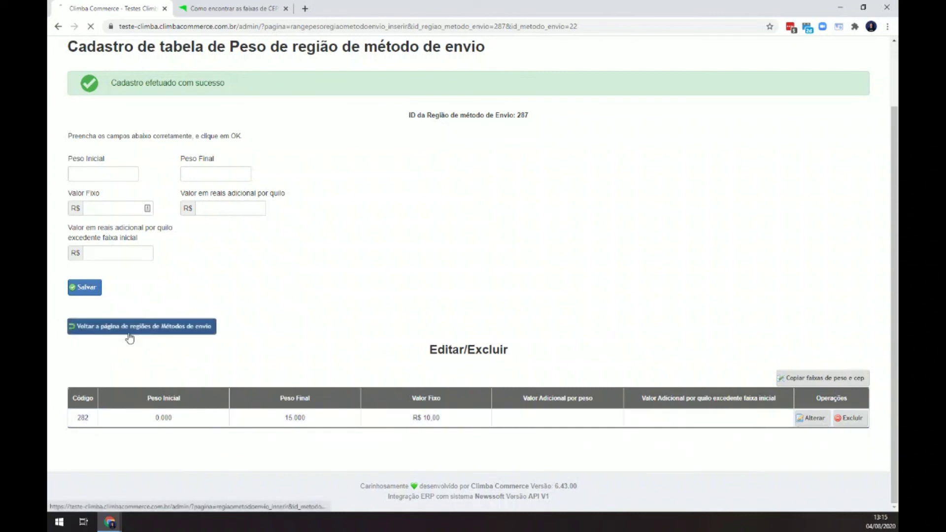
scroll(363, 375, down, 3)
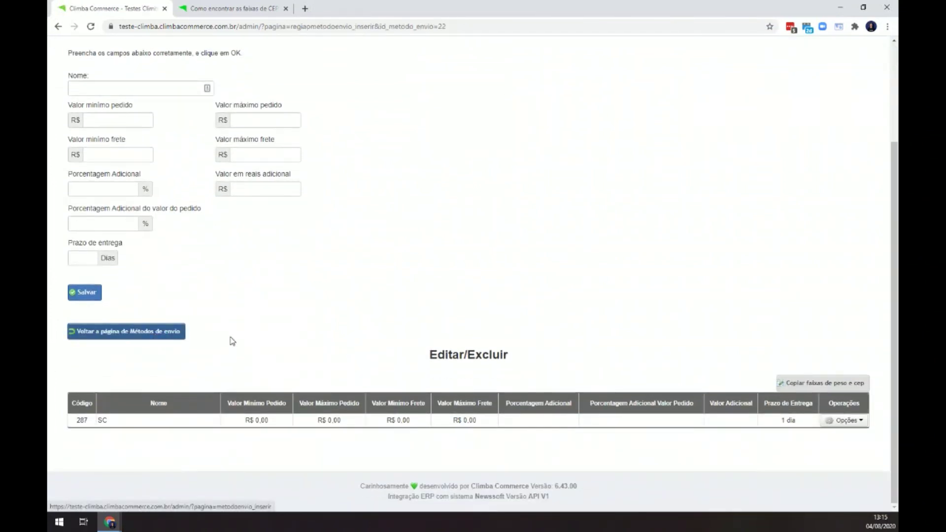
scroll(345, 343, up, 3)
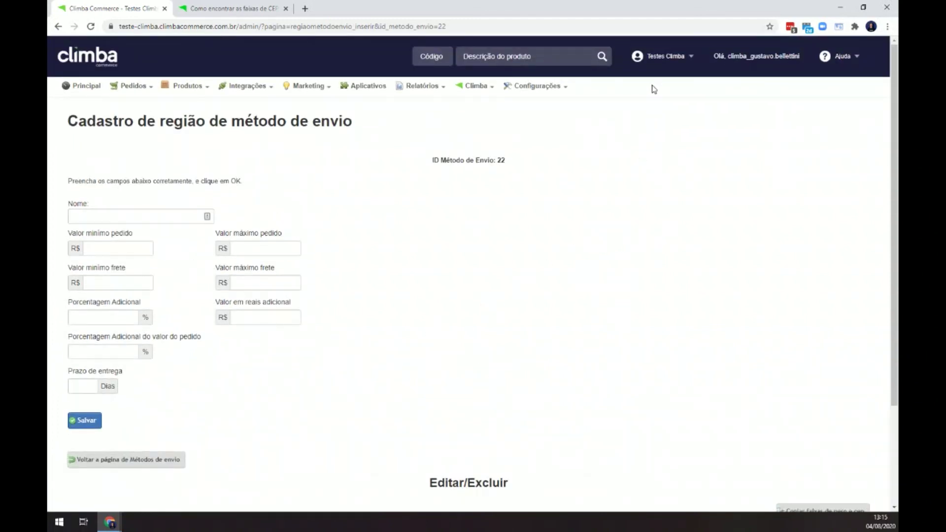
click(656, 59)
click(632, 89)
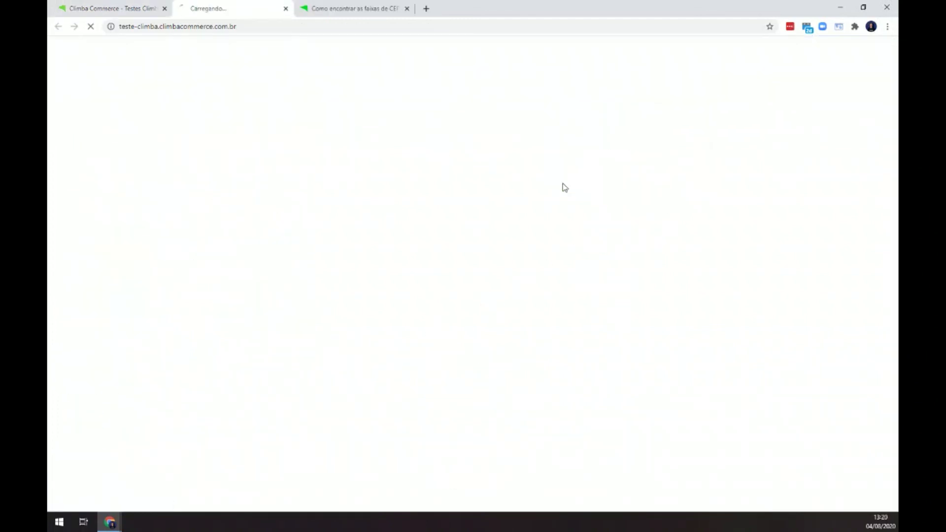
Open the Boneca Baby Alive - Hora do Xixi product in the storefront and calculate its shipping for CEP 88870-000.
scroll(177, 335, down, 8)
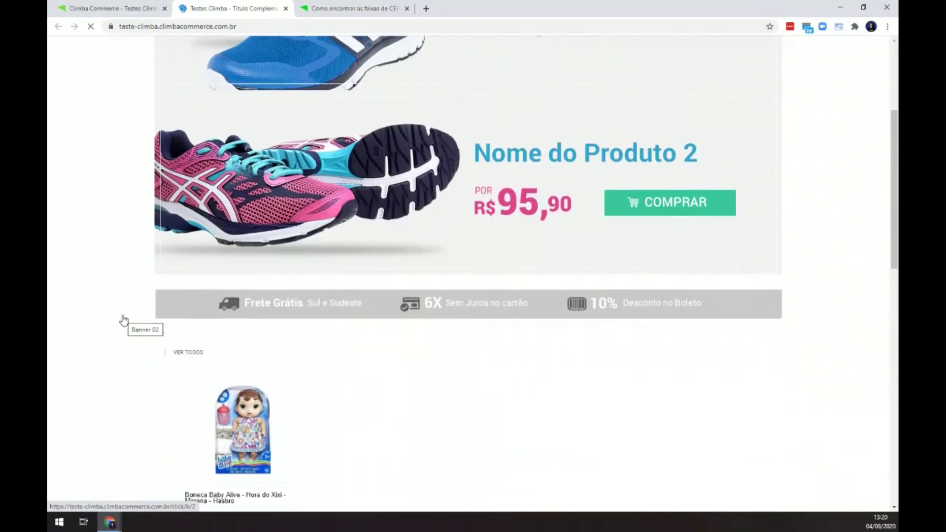
click(251, 278)
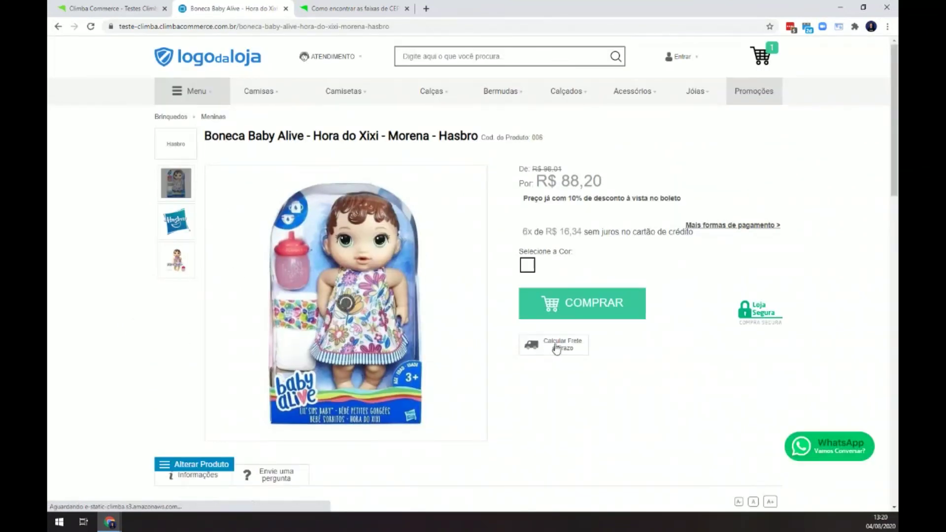
click(567, 358)
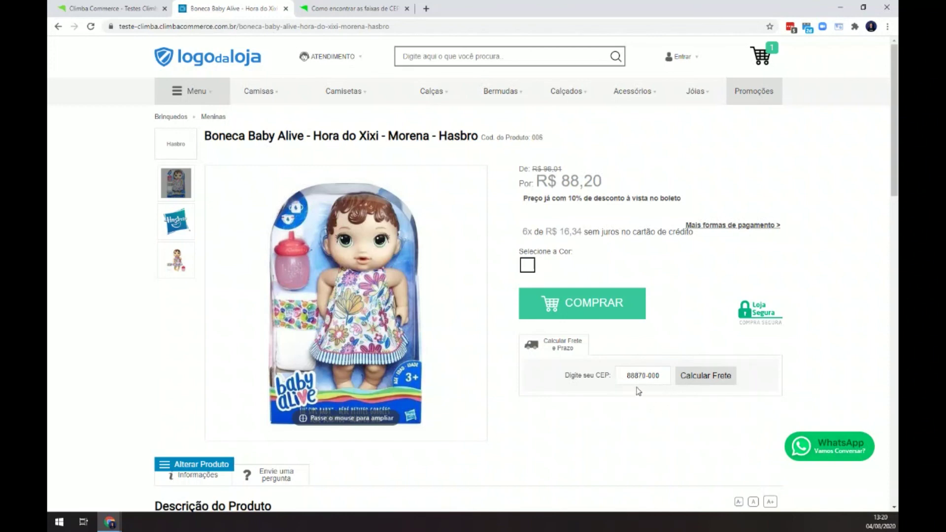
click(687, 383)
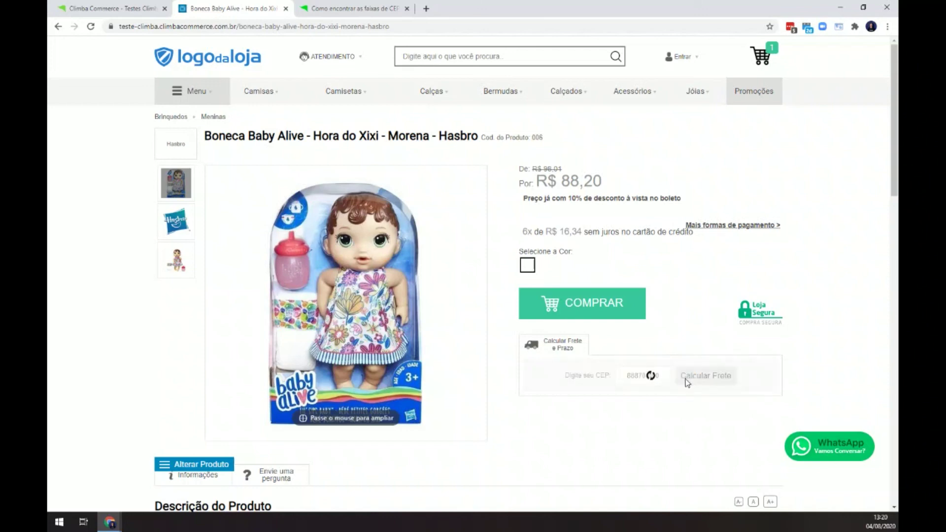
scroll(681, 429, down, 1)
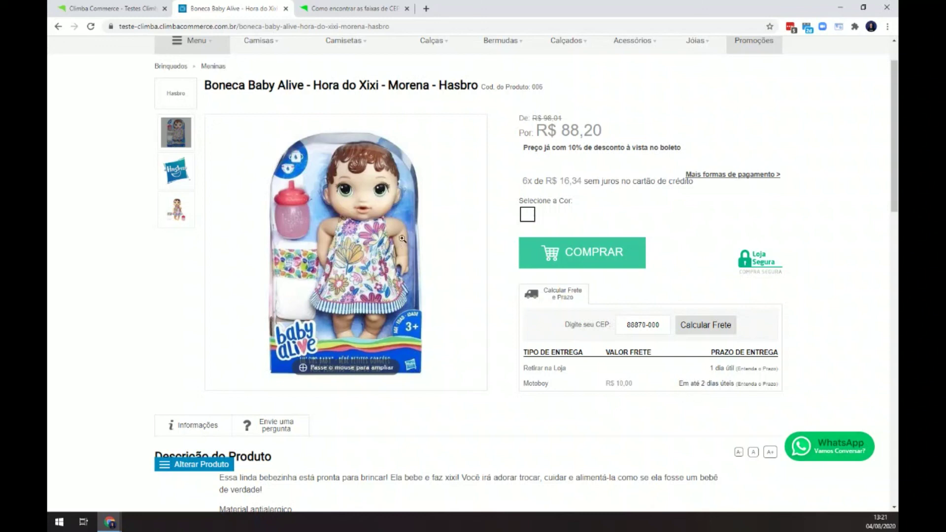
Back in the store admin, open the deadline settings under Formas de Envio e Entrega and examine the dispatch time after payment confirmation.
click(129, 10)
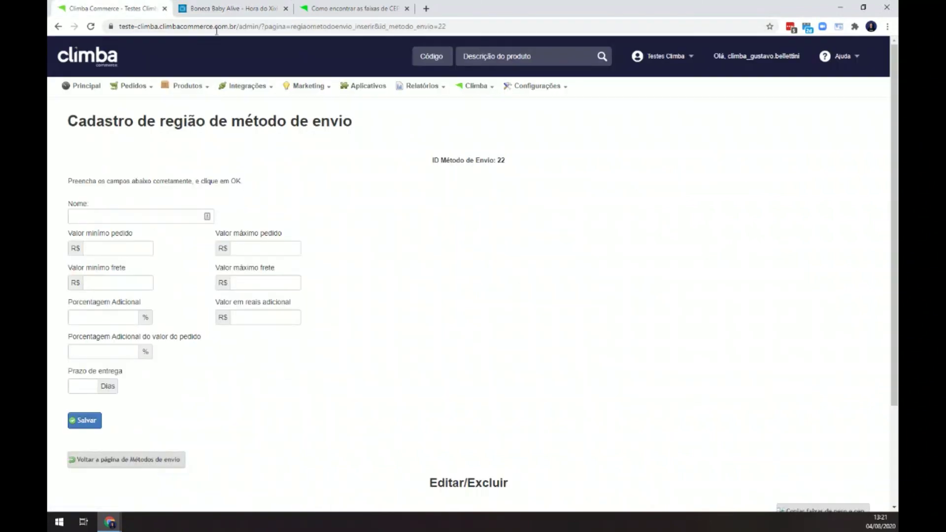
click(531, 93)
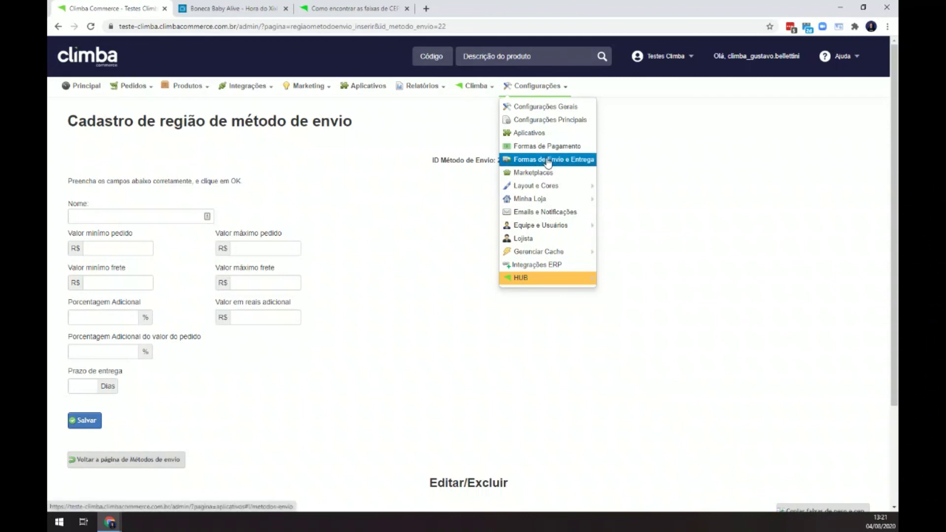
click(548, 160)
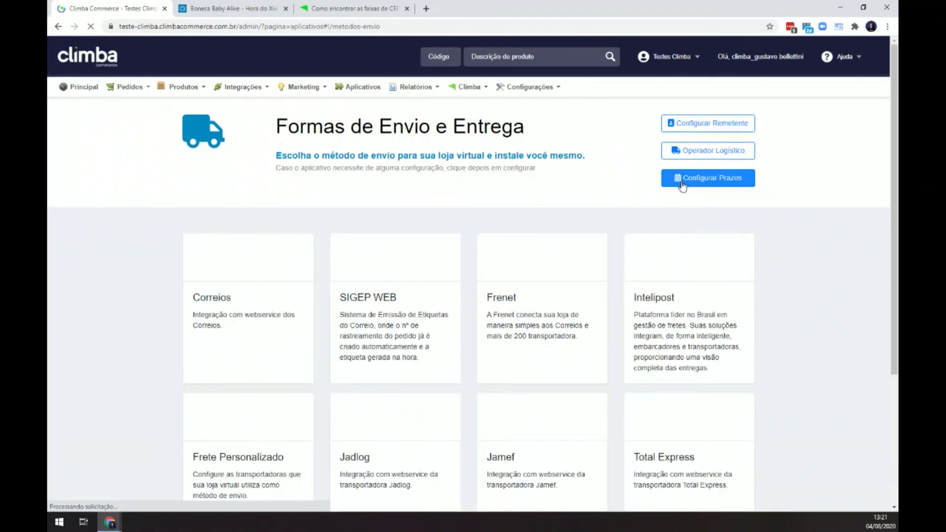
click(683, 185)
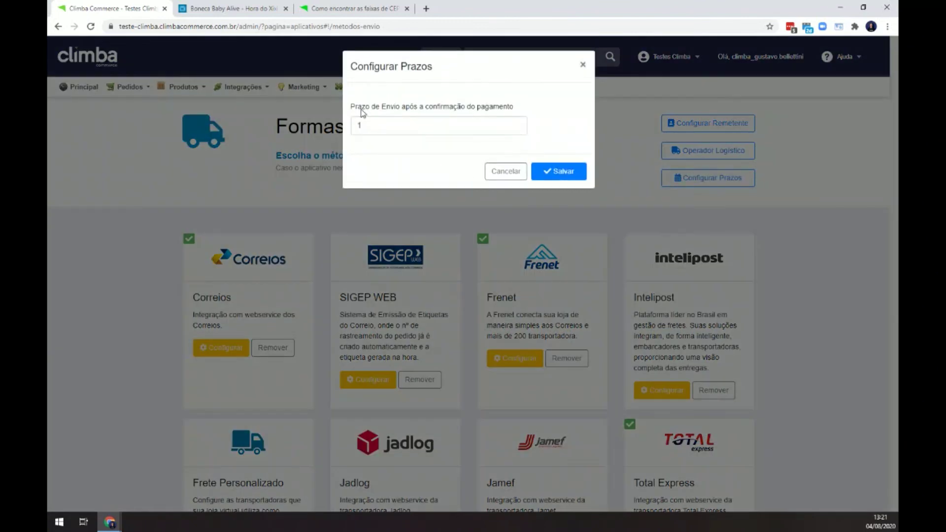
mouse_move(362, 111)
mouse_down()
mouse_move(390, 110)
mouse_move(363, 110)
mouse_up()
click(380, 130)
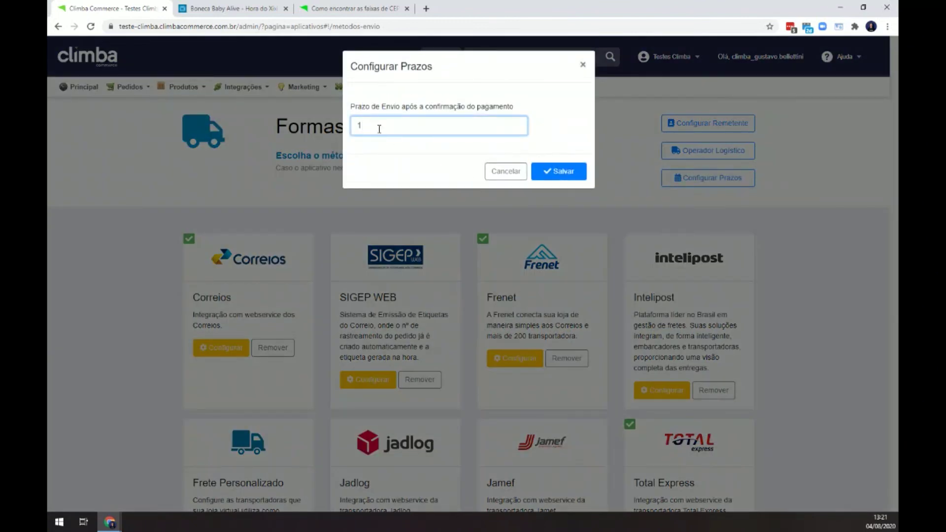